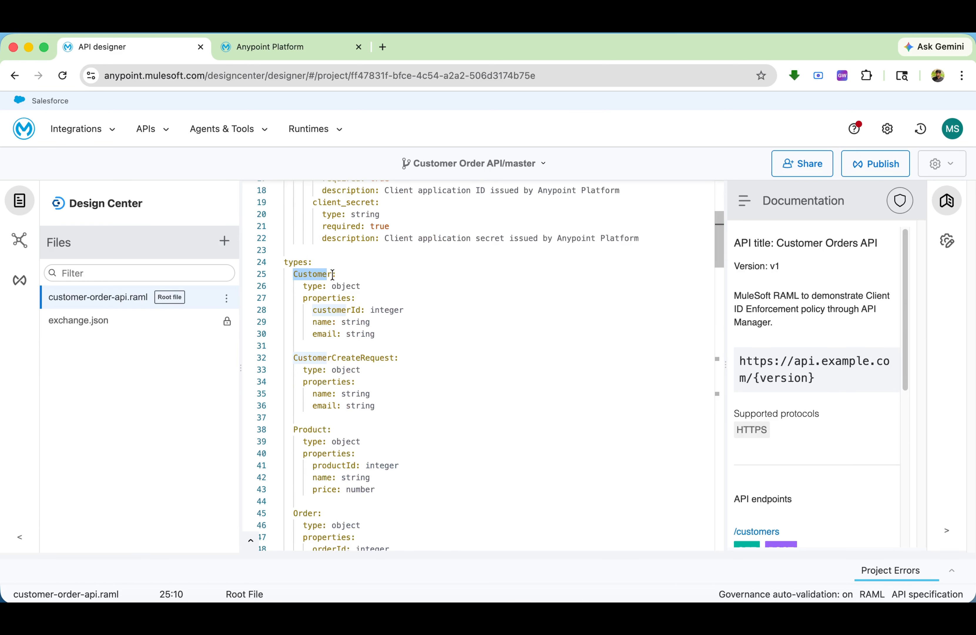
# Examine the customer-order-api.raml specification, including its resources and the required client_id and client_secret headers in the client-id-required trait
pyautogui.scroll(-20, 305, 258)
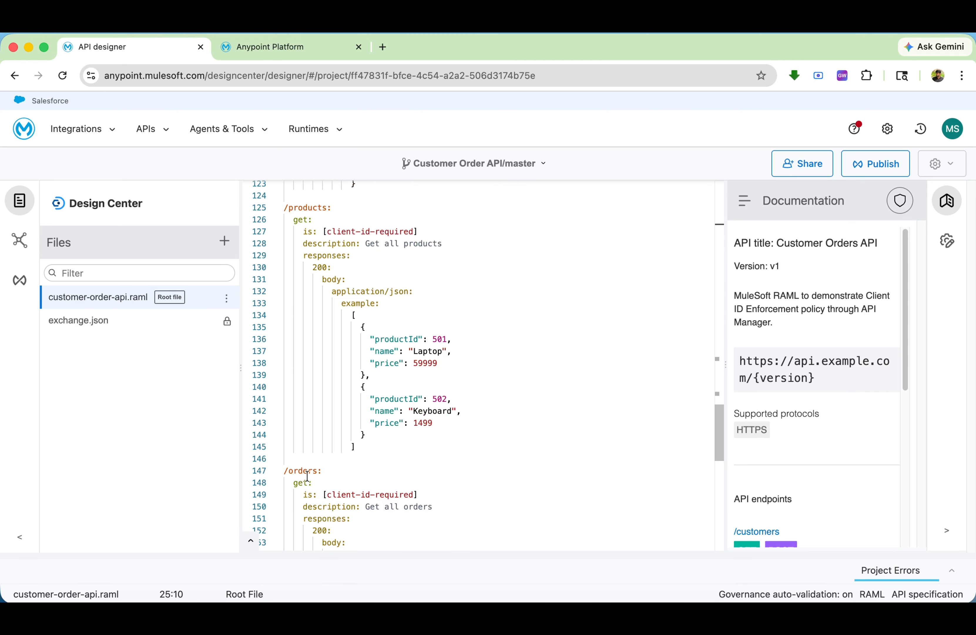
pyautogui.scroll(-10, 306, 476)
pyautogui.scroll(20, 304, 430)
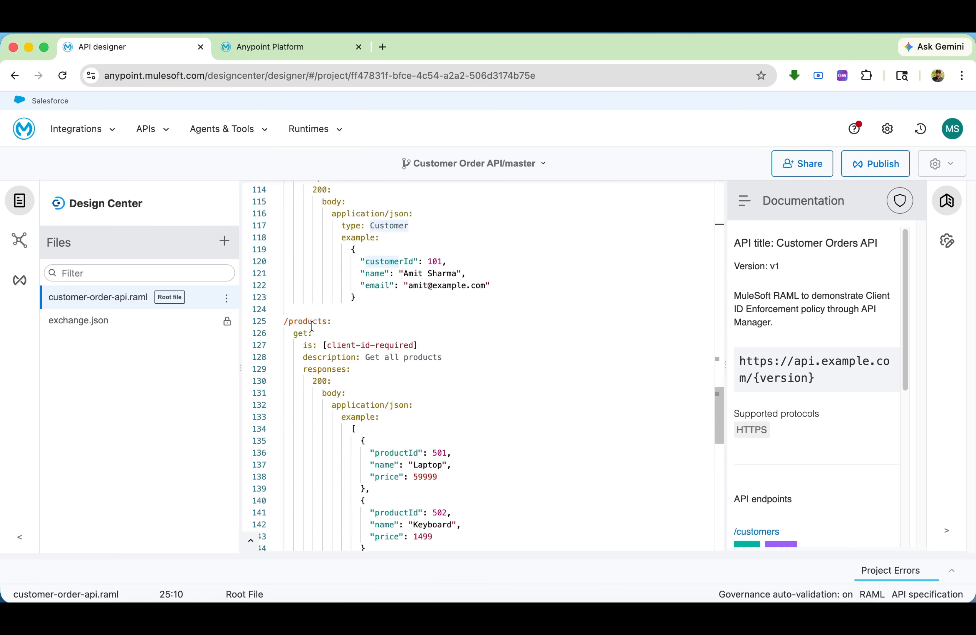
pyautogui.scroll(15, 317, 269)
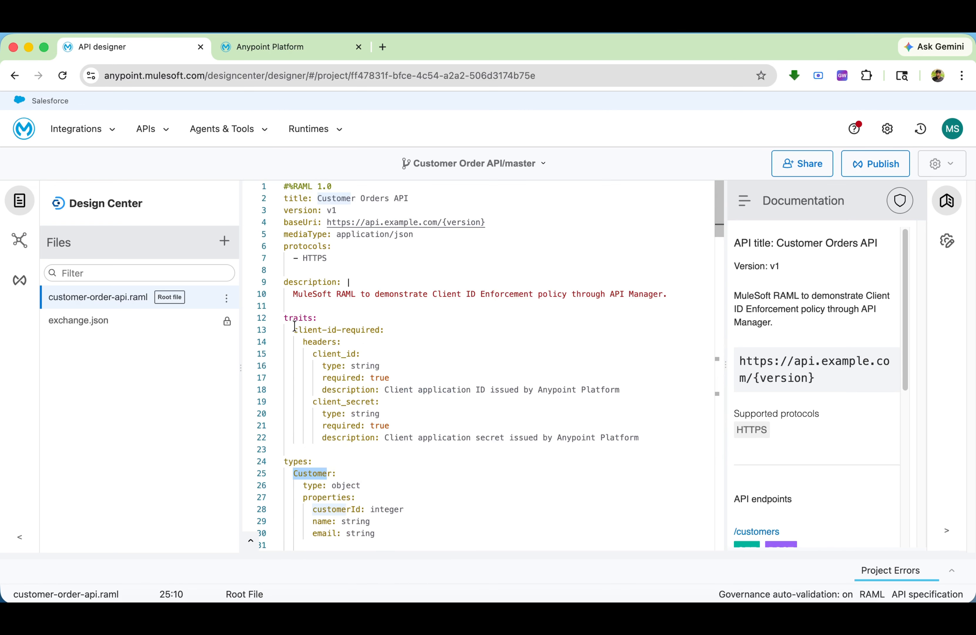
pyautogui.moveTo(655, 440); pyautogui.dragTo(290, 321)
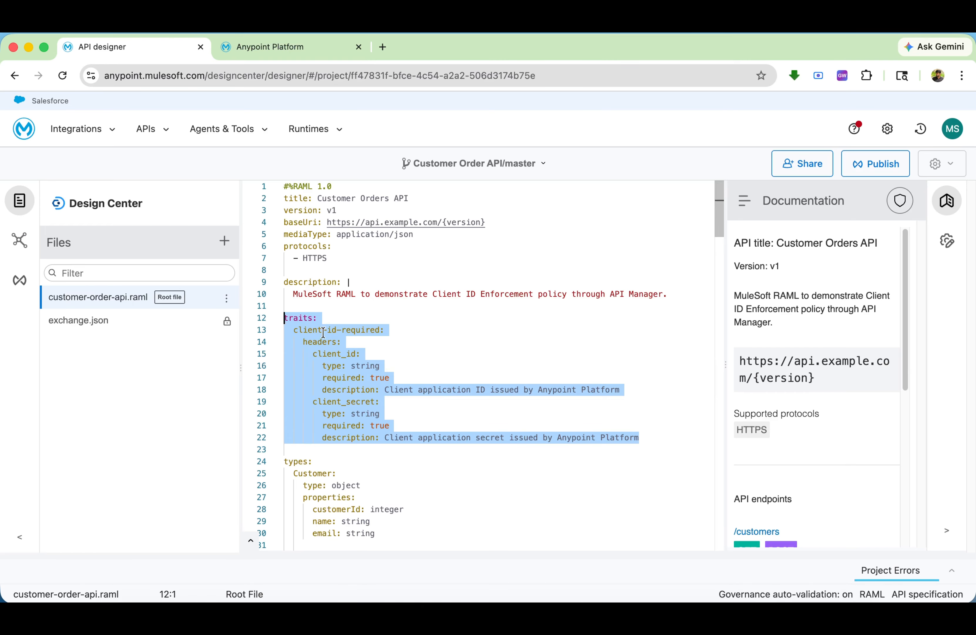
pyautogui.doubleClick(335, 354)
pyautogui.doubleClick(348, 404)
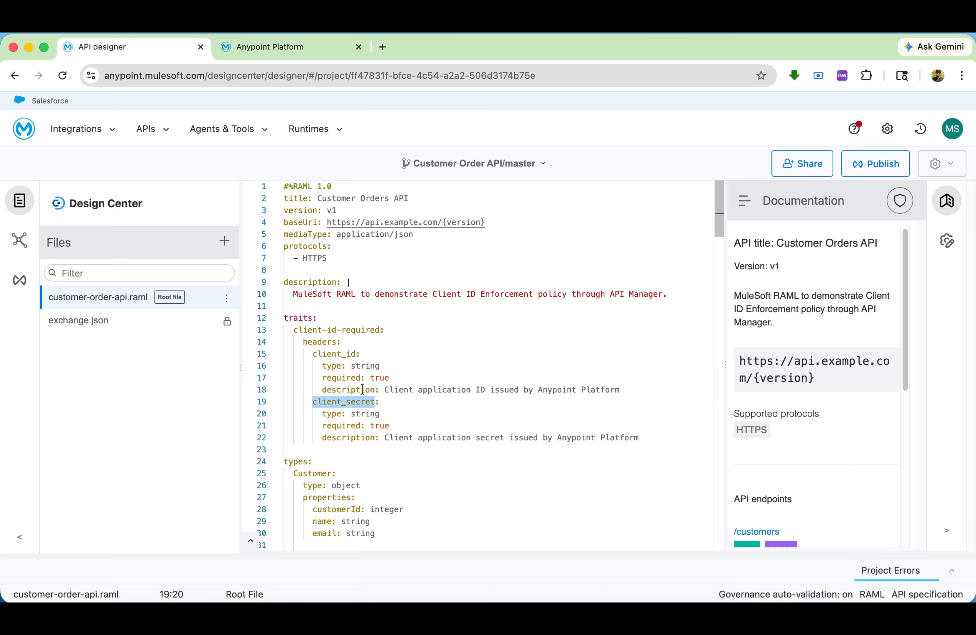
pyautogui.moveTo(395, 377); pyautogui.dragTo(322, 377)
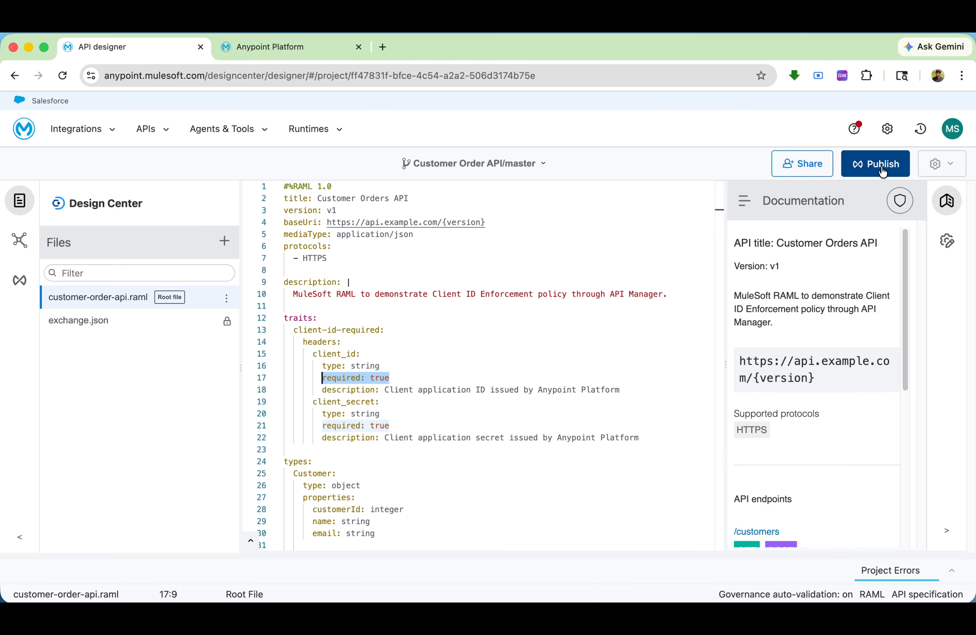
# View the published Customer Order API asset in Exchange and look over its specification page
pyautogui.click(260, 46)
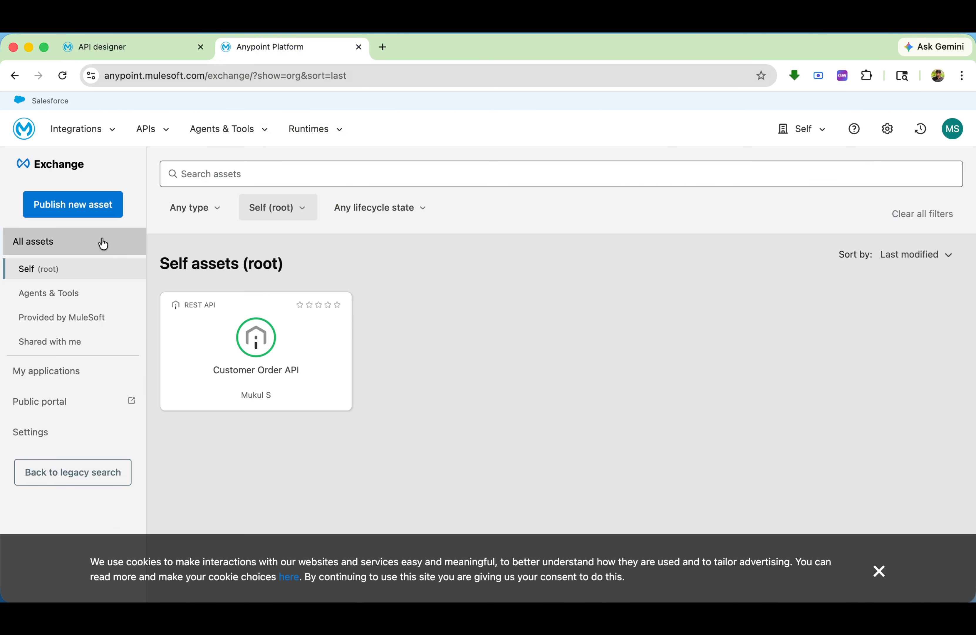
pyautogui.click(207, 342)
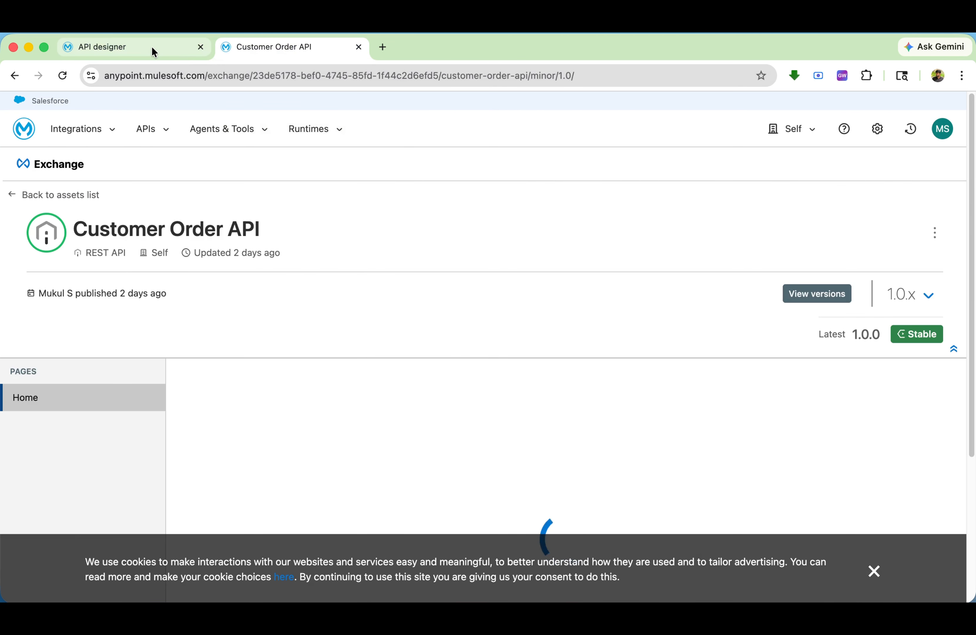
pyautogui.scroll(-5, 574, 373)
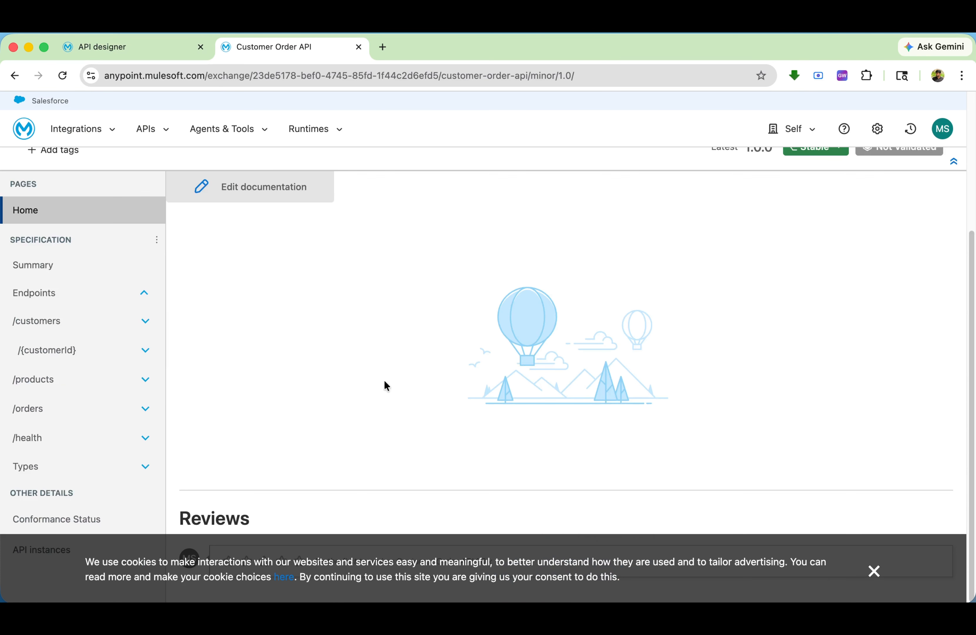
pyautogui.scroll(5, 384, 379)
# Go to API Manager and open the policies of the Customer Order API instance
pyautogui.click(102, 46)
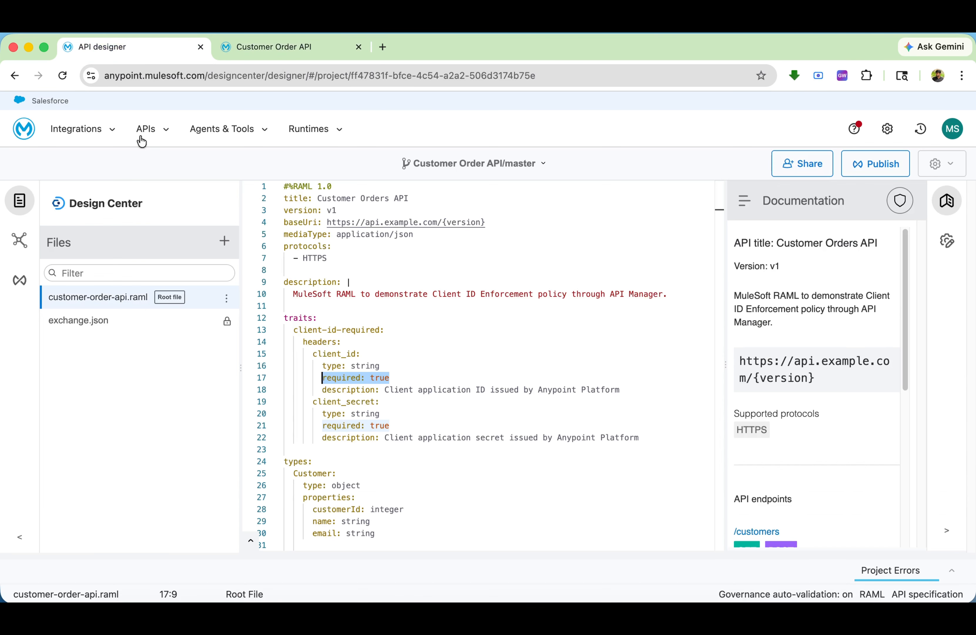
pyautogui.click(157, 130)
pyautogui.click(198, 274)
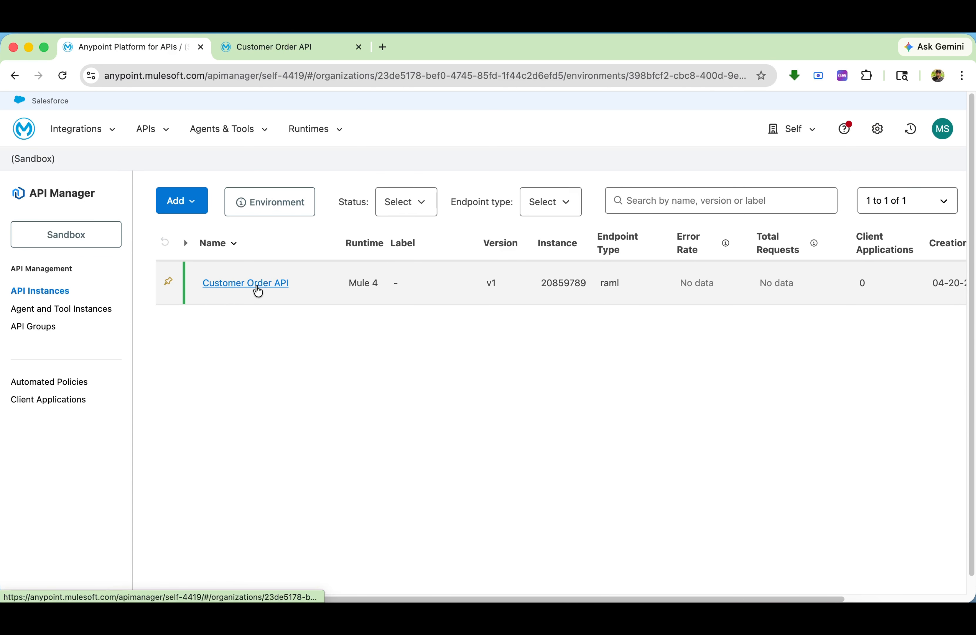
pyautogui.click(246, 284)
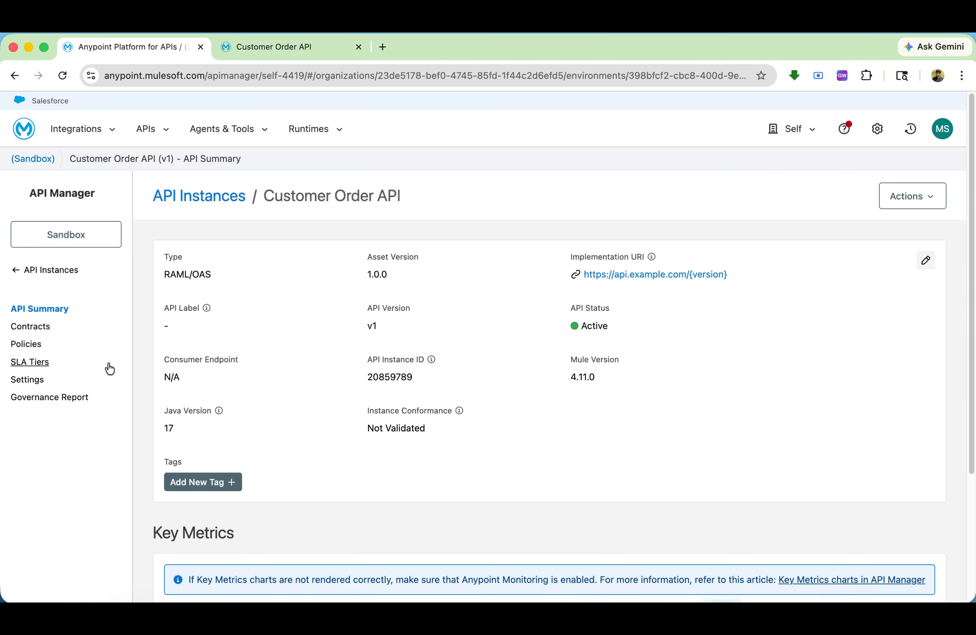
pyautogui.click(27, 344)
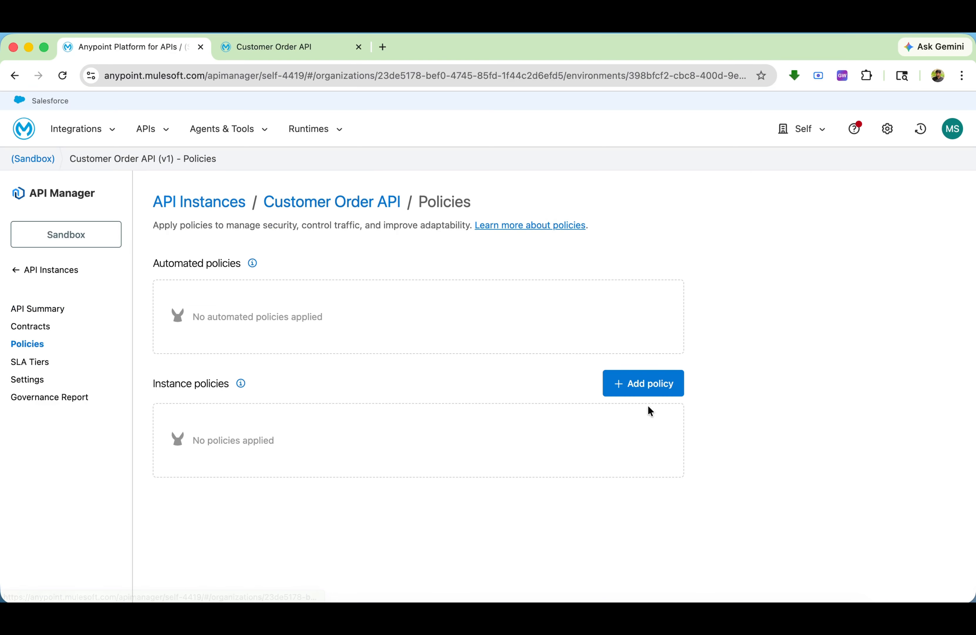
# Start adding a policy, search for "sla" and choose Rate Limiting - SLA Based for configuration
pyautogui.click(650, 385)
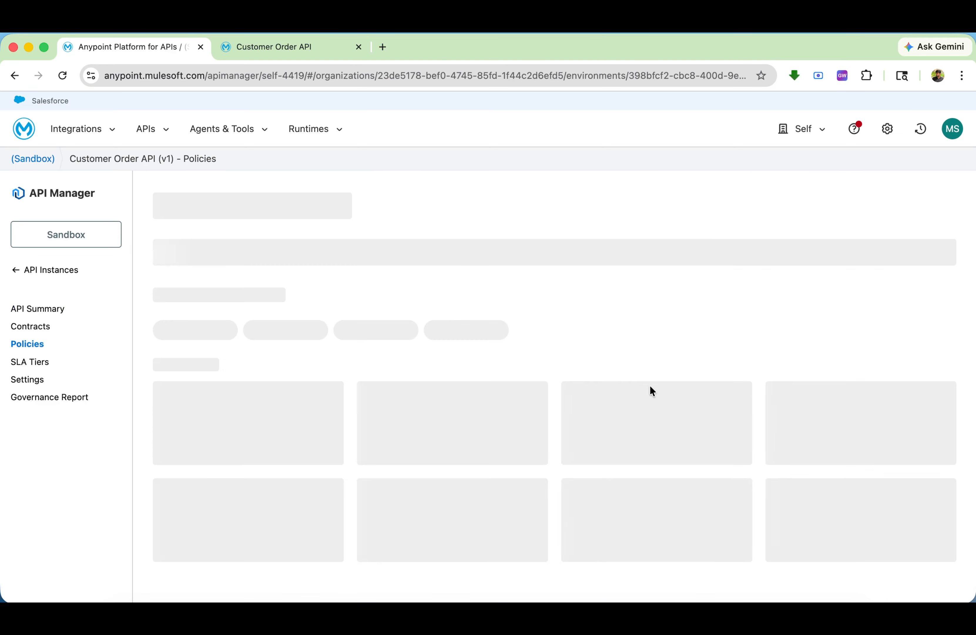
pyautogui.click(277, 247)
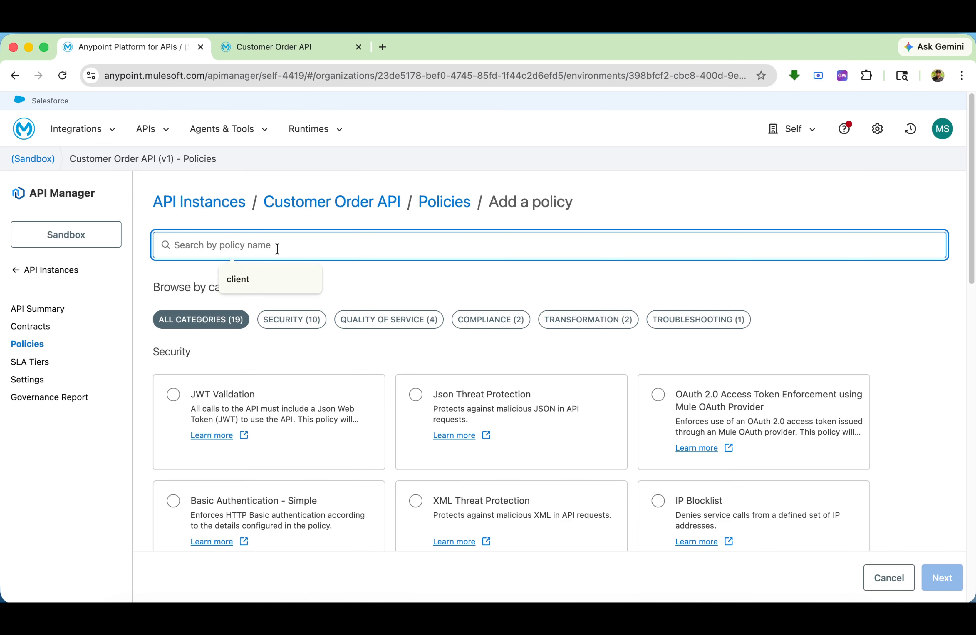
pyautogui.write('sla')
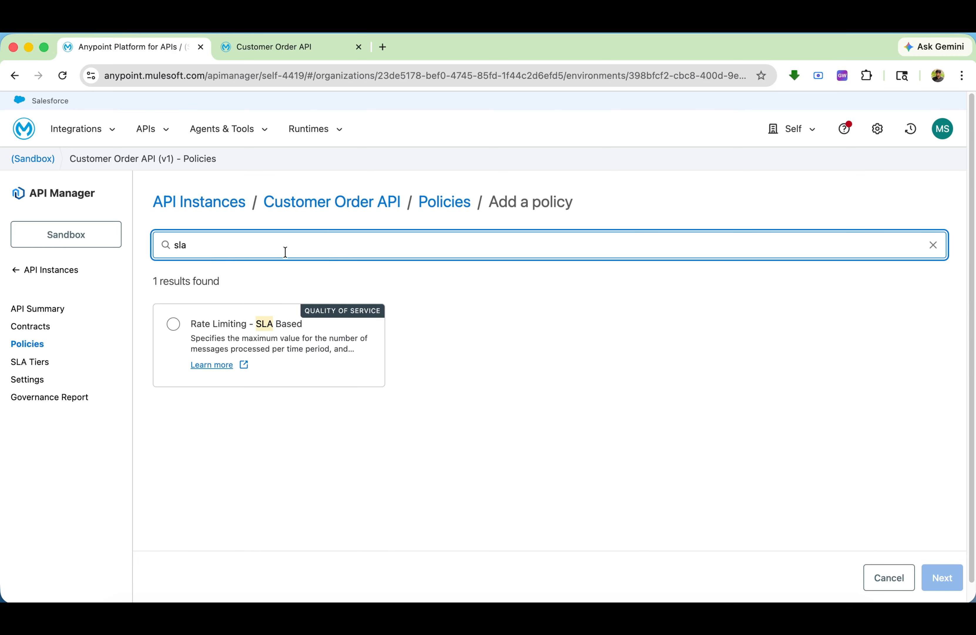
pyautogui.click(173, 323)
pyautogui.click(943, 576)
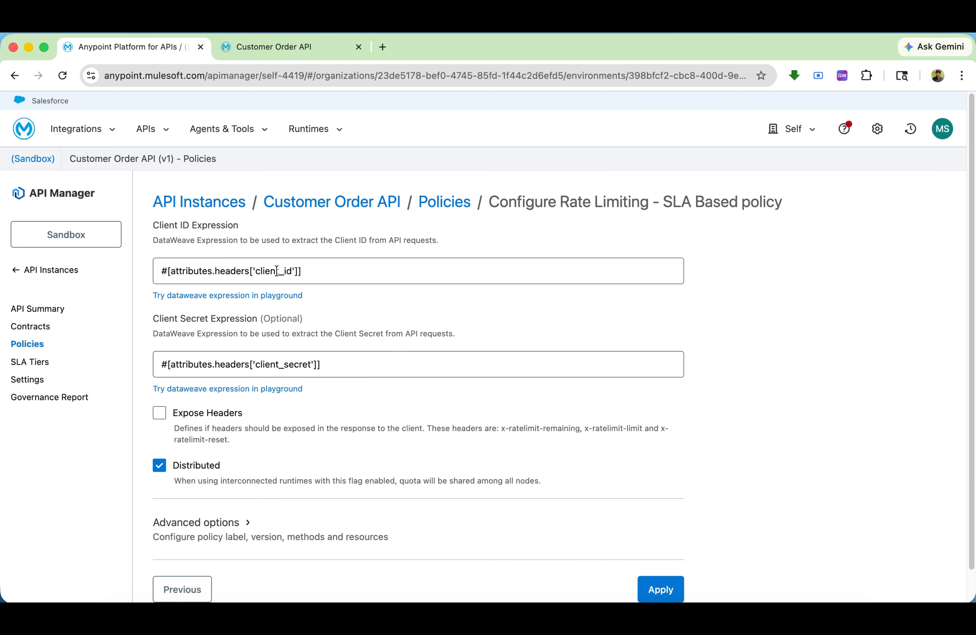
# Review the policy's client ID expression, Distributed setting and advanced options, and apply the policy with its default configuration
pyautogui.moveTo(304, 271); pyautogui.dragTo(167, 271)
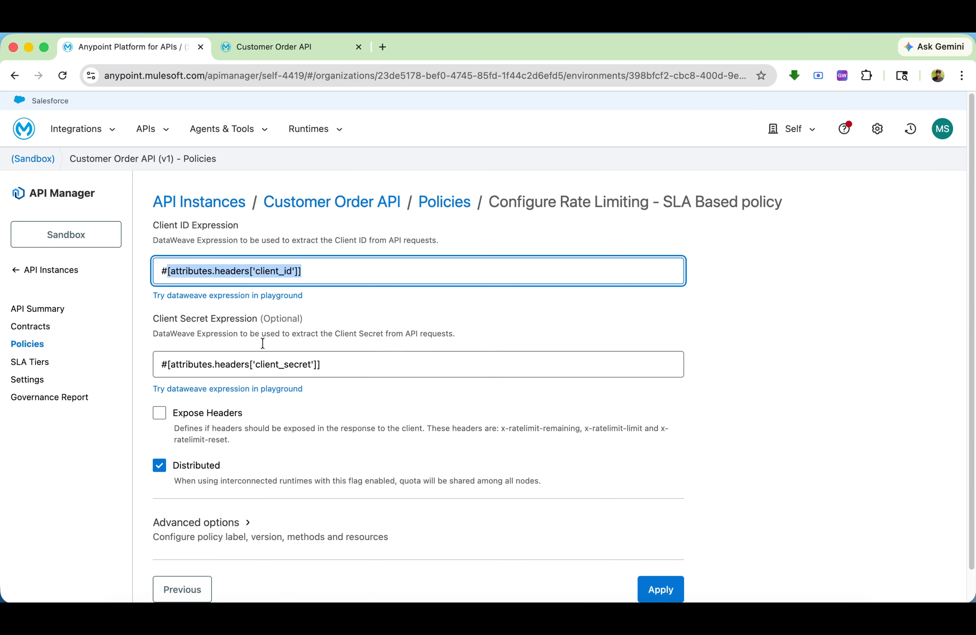
pyautogui.scroll(-2, 307, 398)
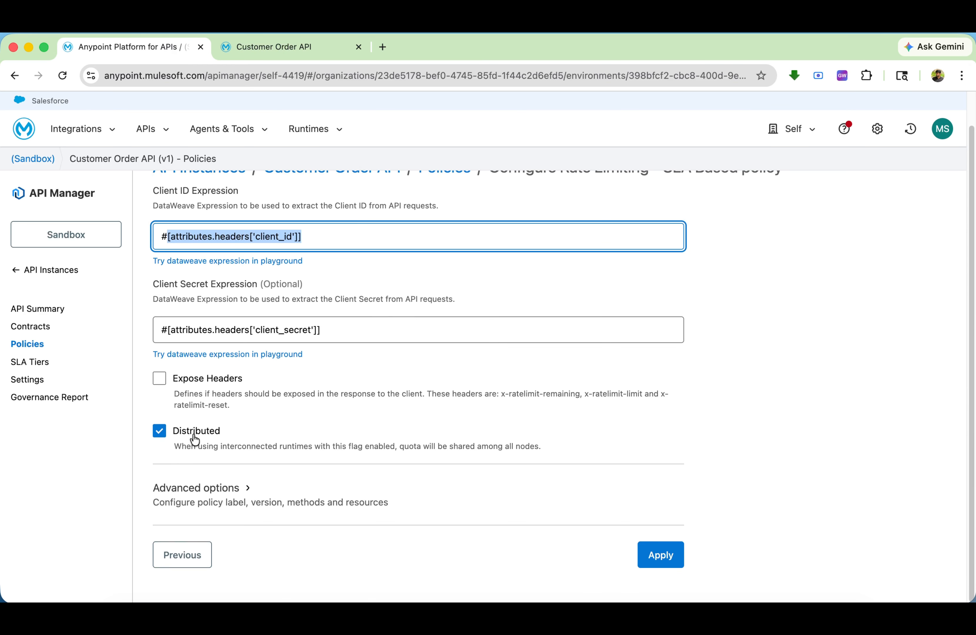
pyautogui.moveTo(179, 446); pyautogui.dragTo(277, 447)
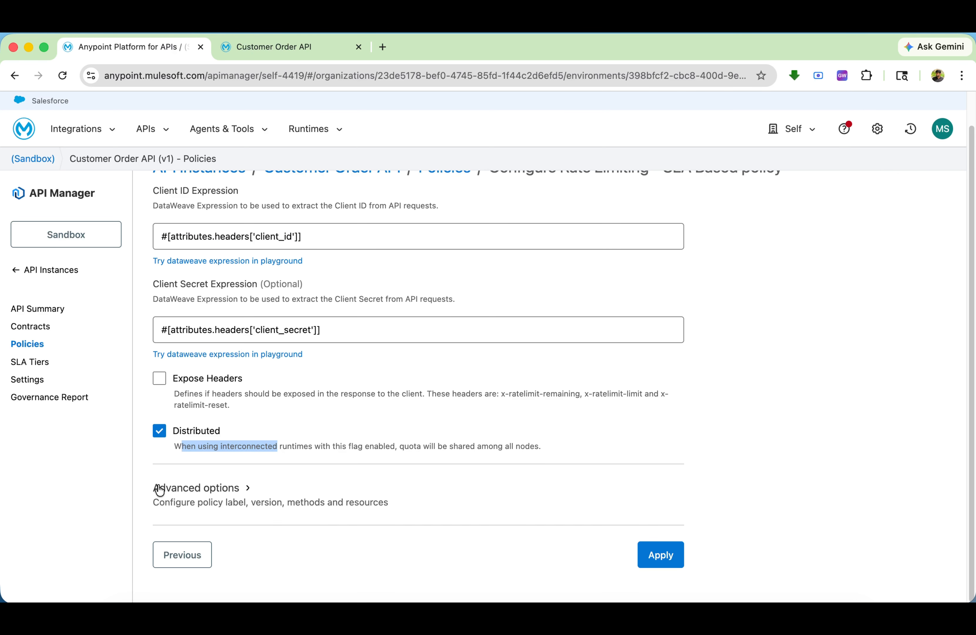
pyautogui.click(192, 489)
pyautogui.scroll(-5, 193, 482)
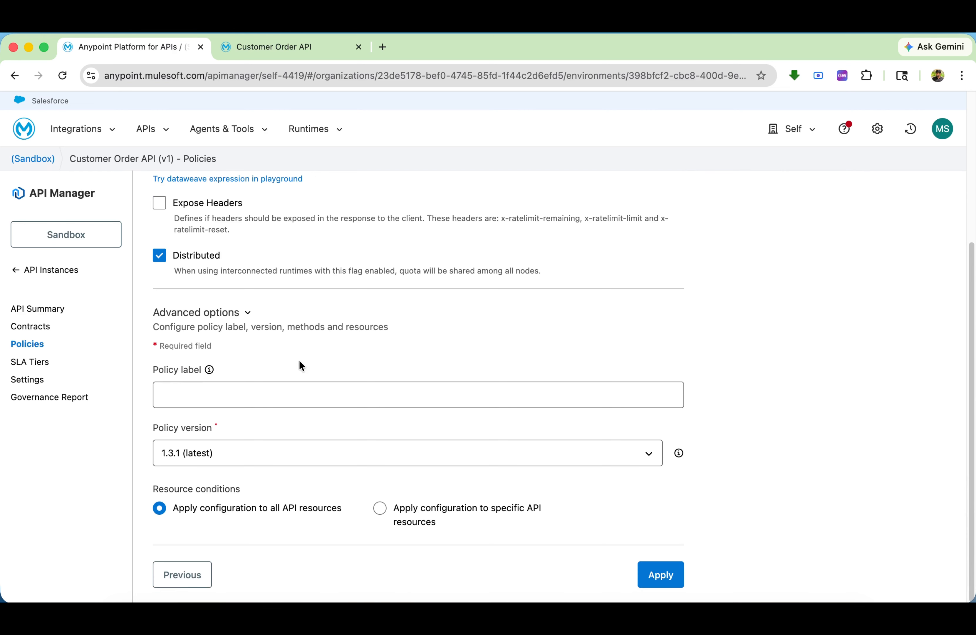
pyautogui.scroll(6, 296, 361)
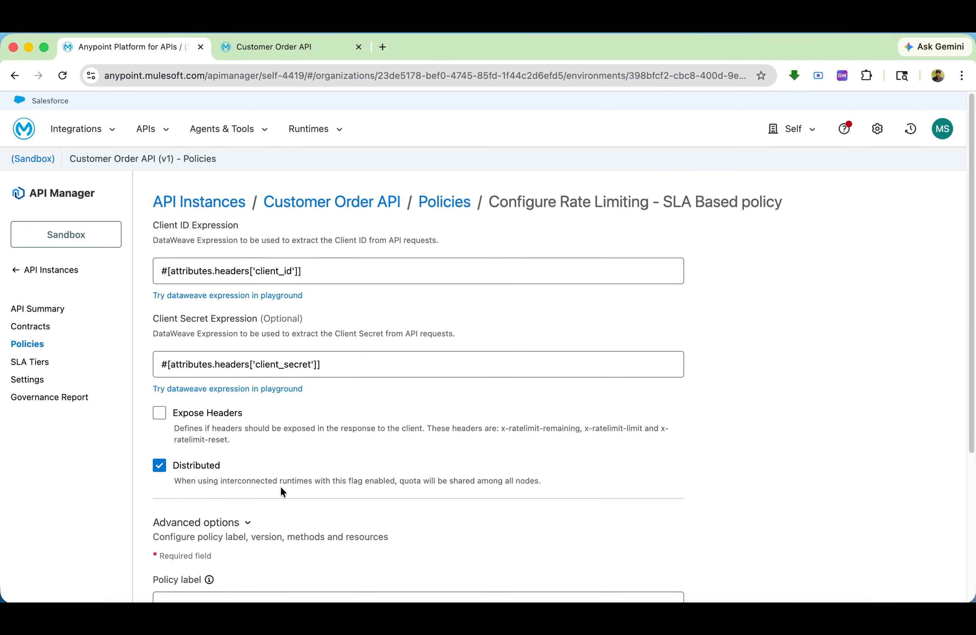
pyautogui.scroll(-1, 264, 495)
pyautogui.click(242, 511)
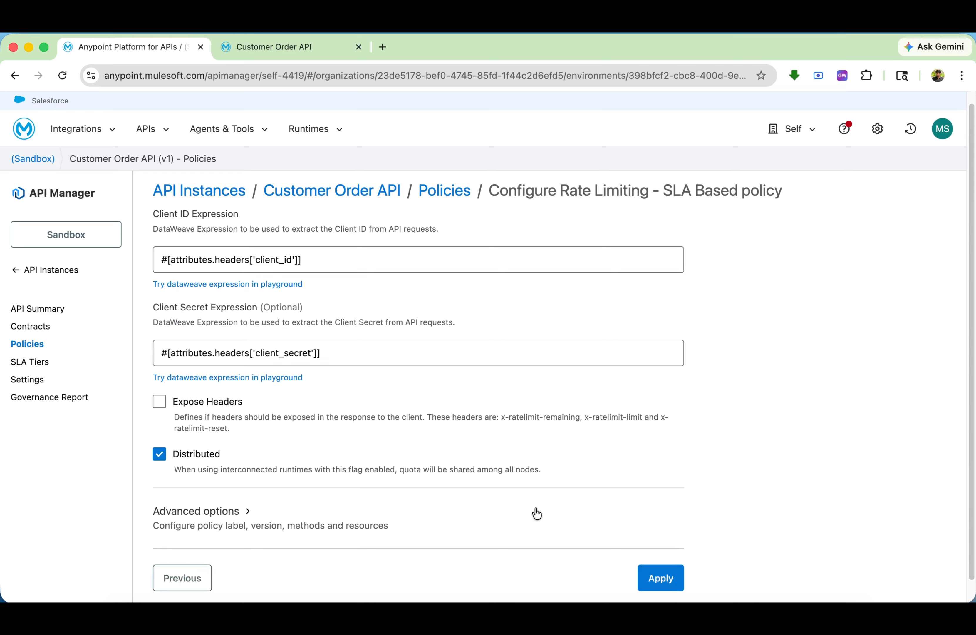
pyautogui.click(658, 577)
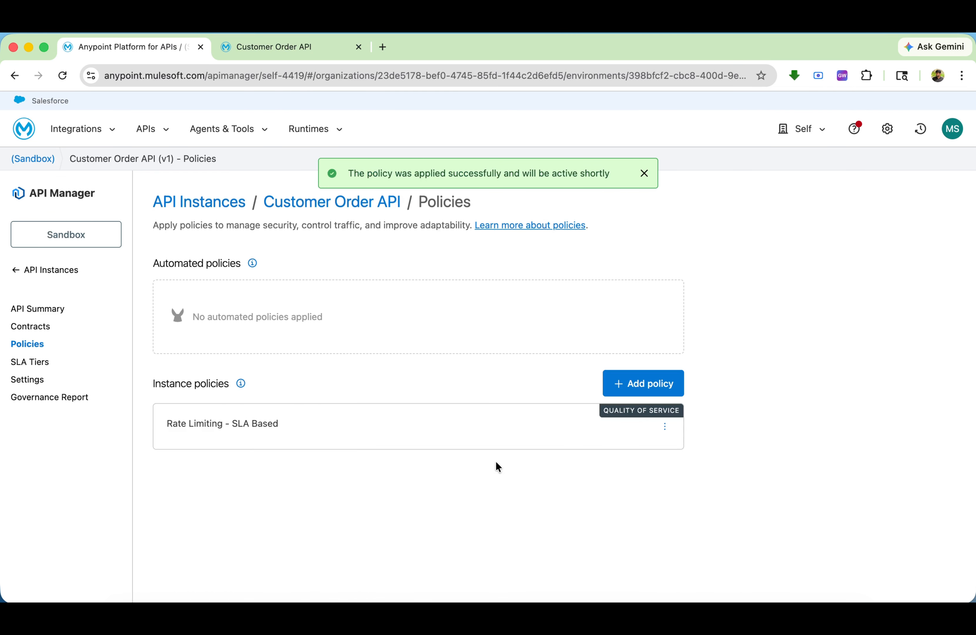
# Start a new SLA tier named Silver with the description "Silver plan with 10 RPM" and automatic approval
pyautogui.click(40, 363)
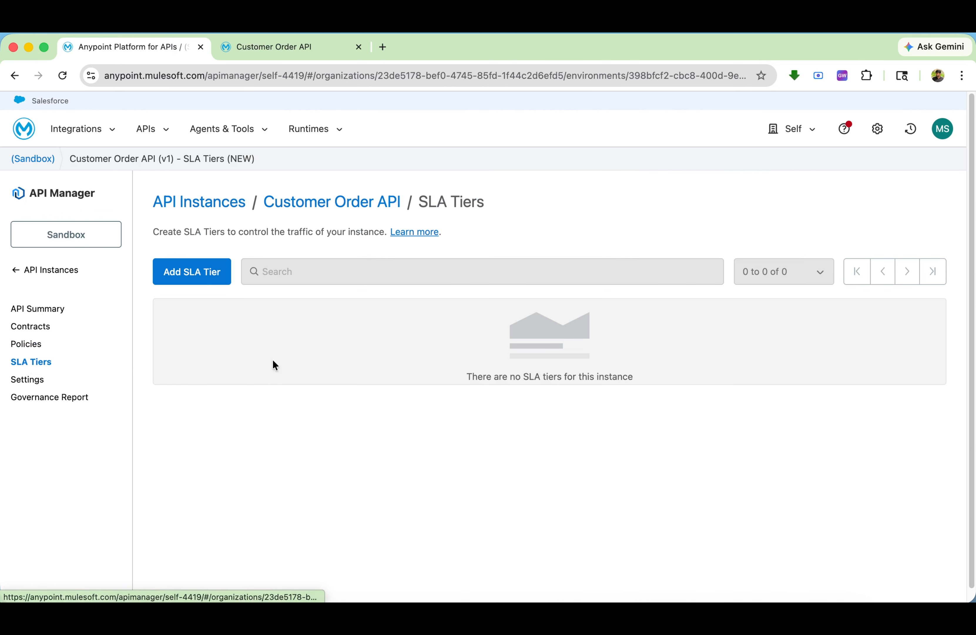
pyautogui.click(196, 278)
pyautogui.click(314, 272)
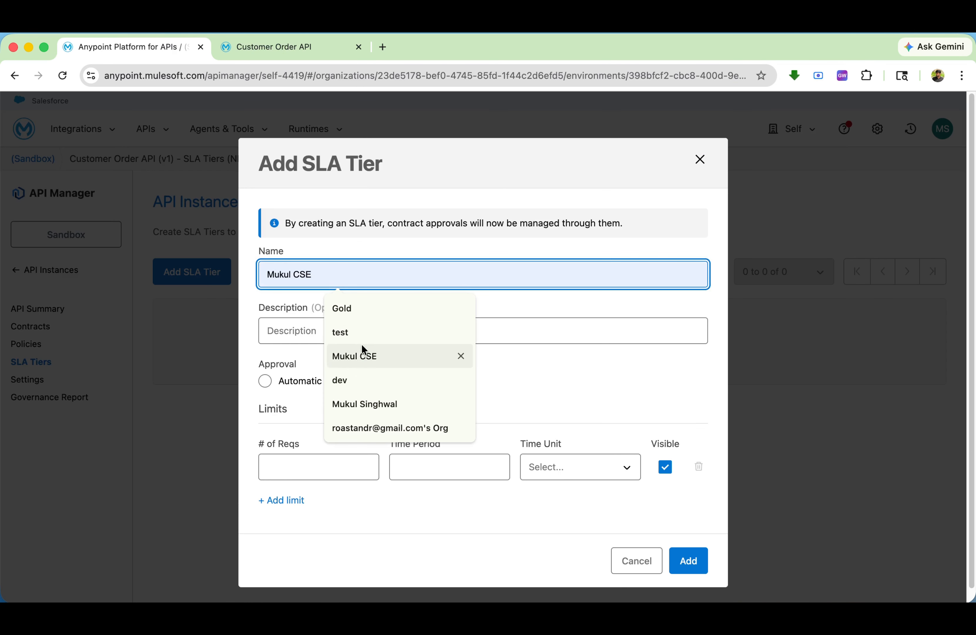
pyautogui.write('sil')
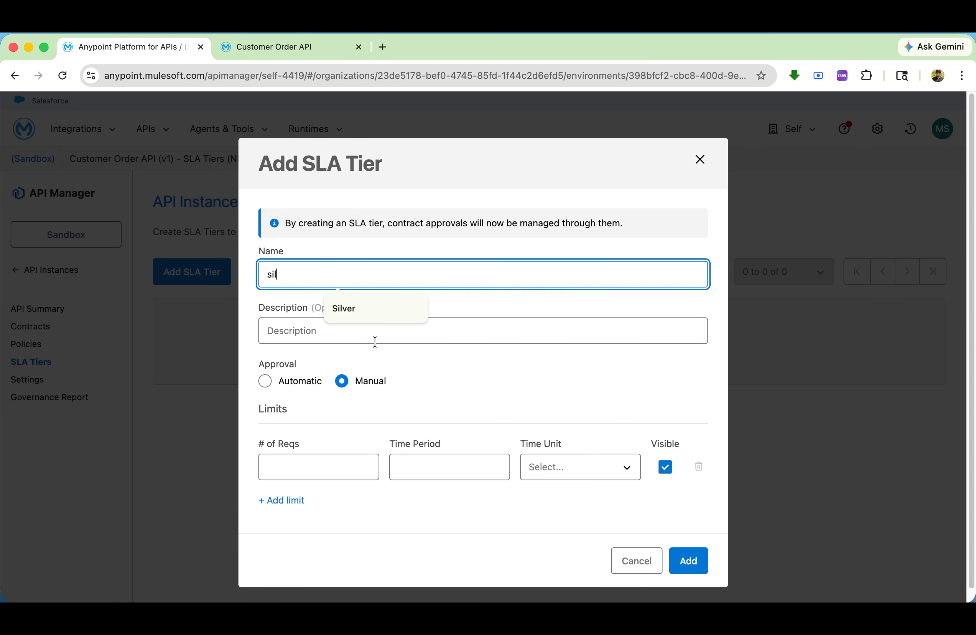
pyautogui.click(374, 308)
pyautogui.click(359, 329)
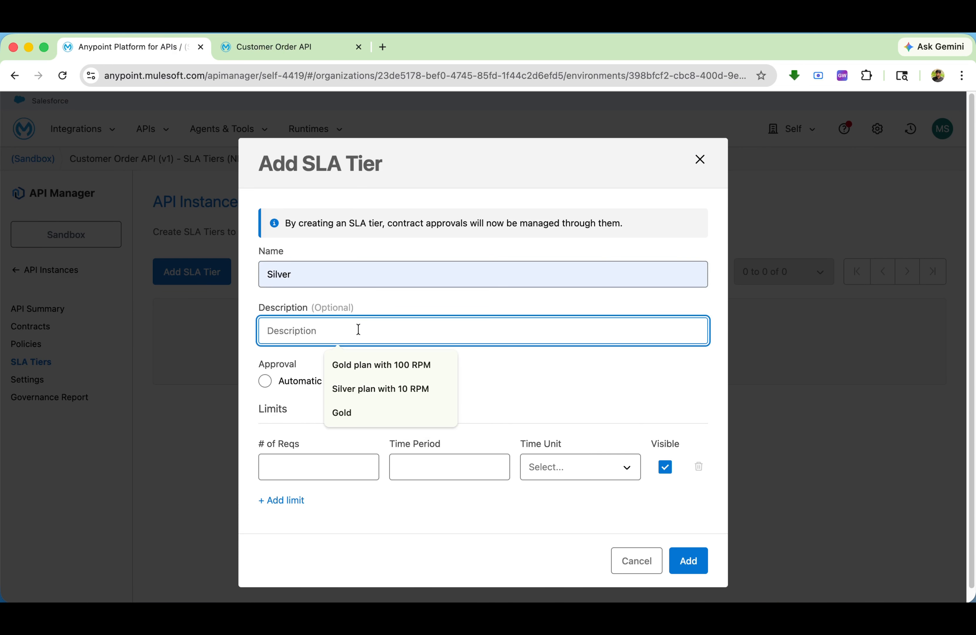
pyautogui.click(386, 389)
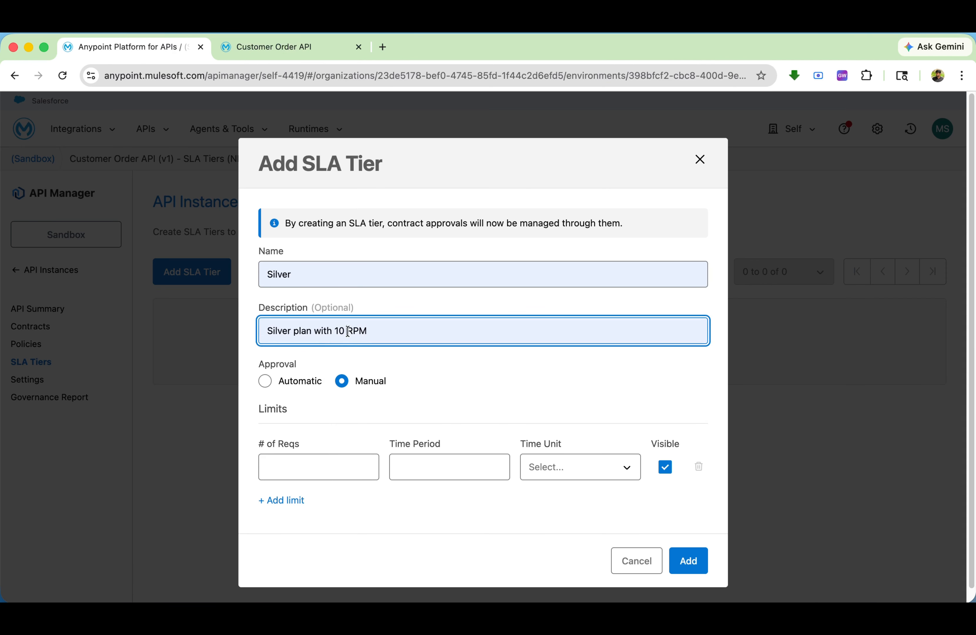
pyautogui.moveTo(348, 331); pyautogui.dragTo(373, 332)
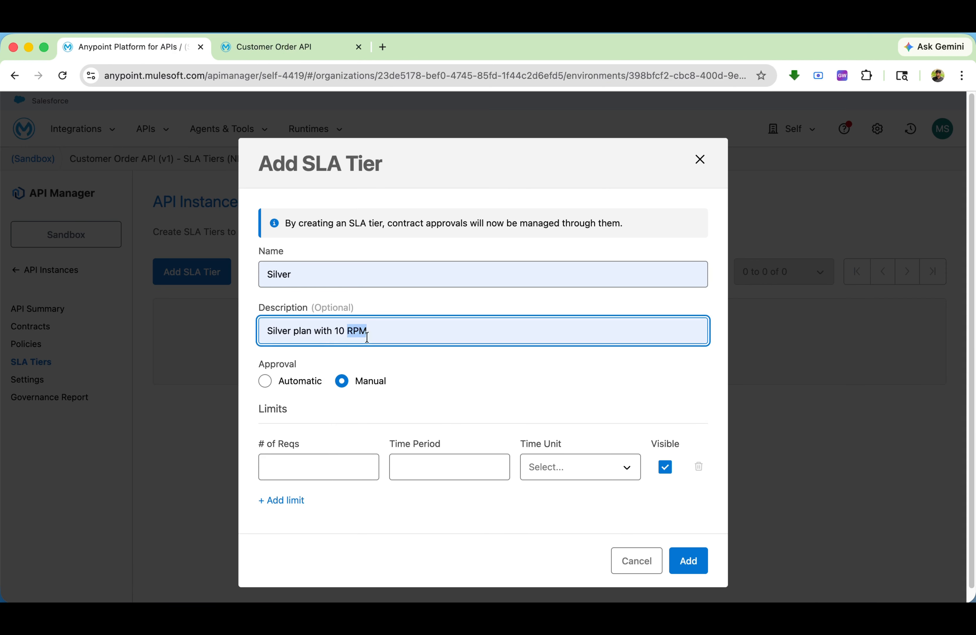
pyautogui.click(264, 381)
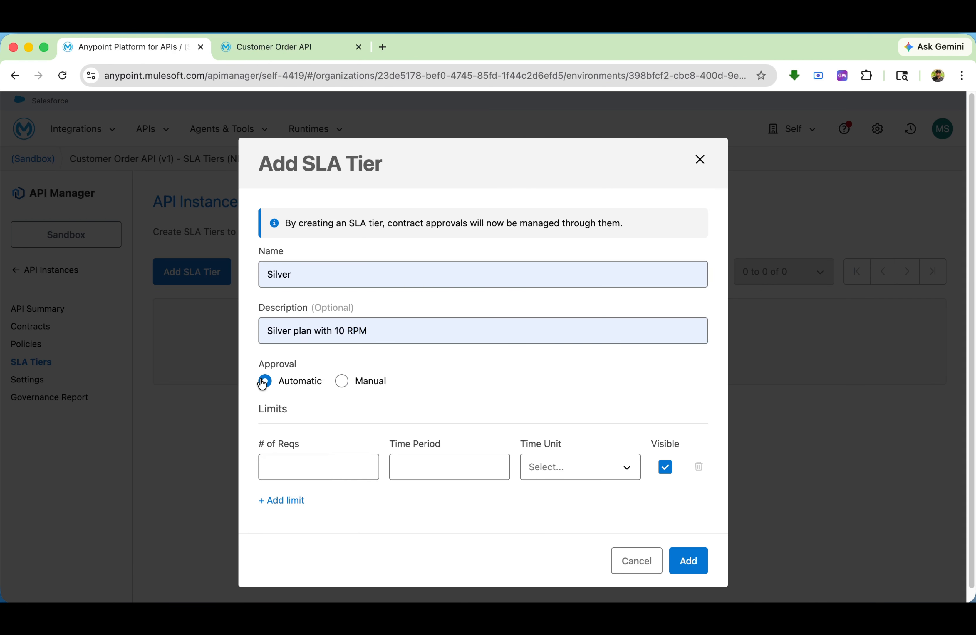
# Limit the Silver tier to 10 requests per 1 minute and add the tier
pyautogui.click(307, 468)
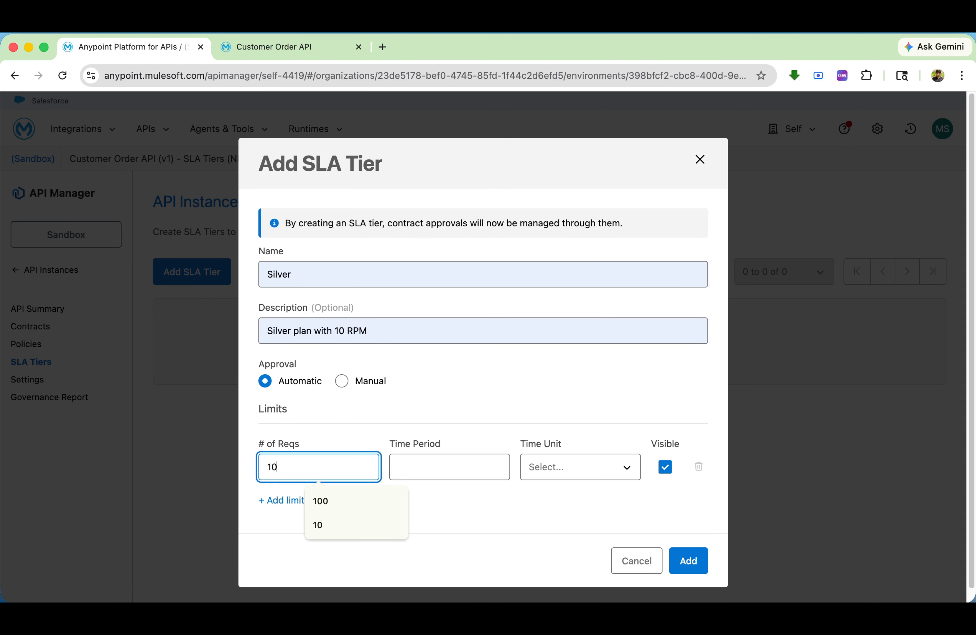
pyautogui.click(460, 466)
pyautogui.write('1')
pyautogui.click(580, 467)
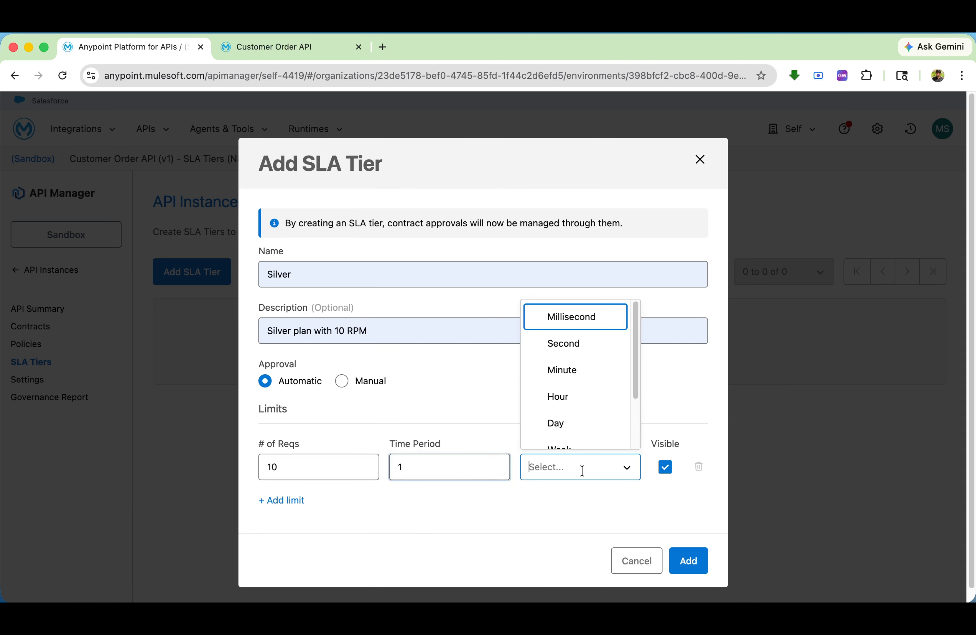
pyautogui.click(568, 369)
pyautogui.click(689, 560)
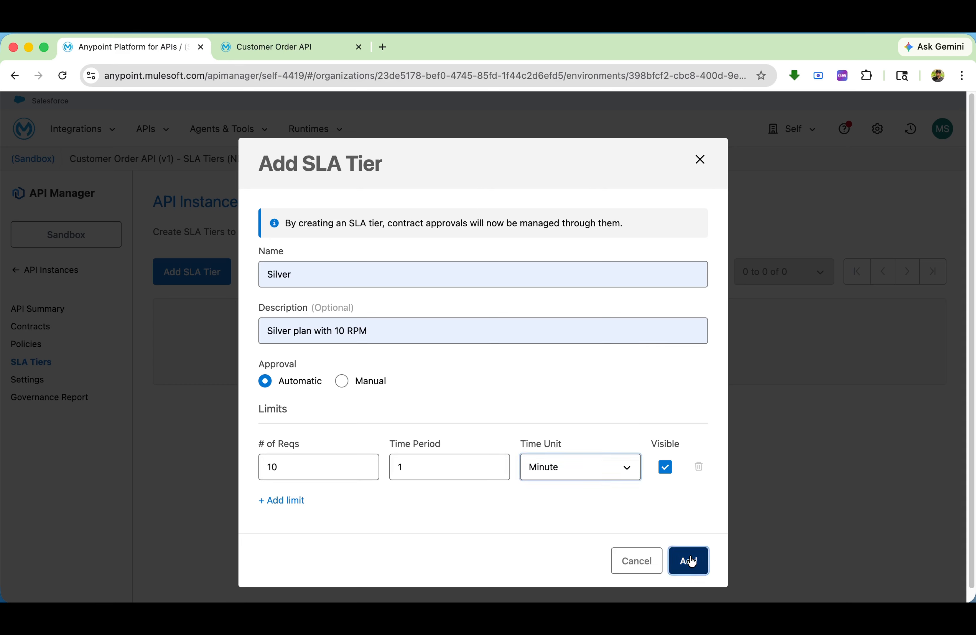
# Start a new SLA tier named Gold with the description "Gold plan with 100 RPM", keeping manual approval
pyautogui.click(191, 274)
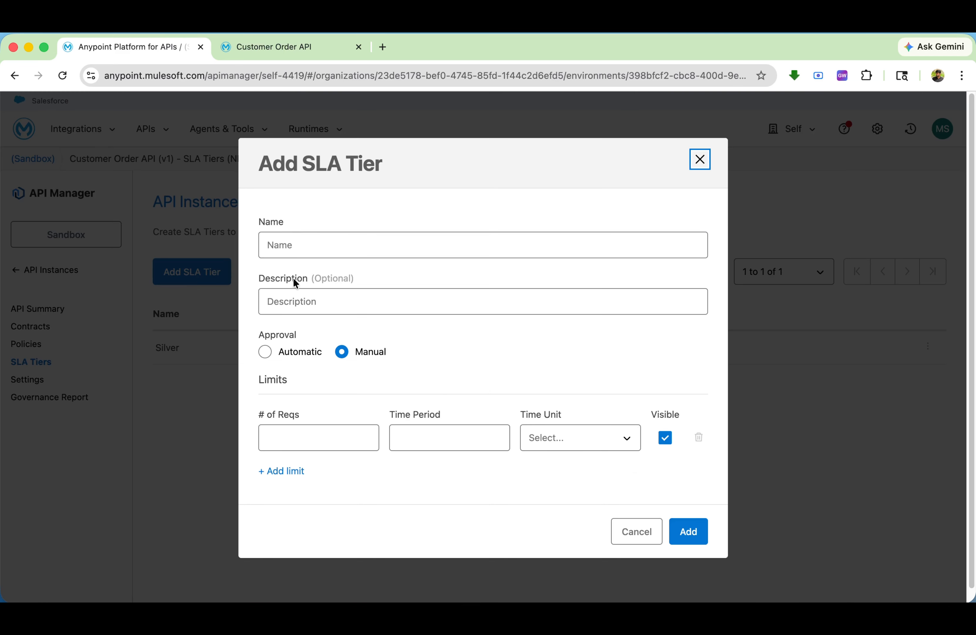
pyautogui.click(300, 242)
pyautogui.click(339, 278)
pyautogui.click(327, 299)
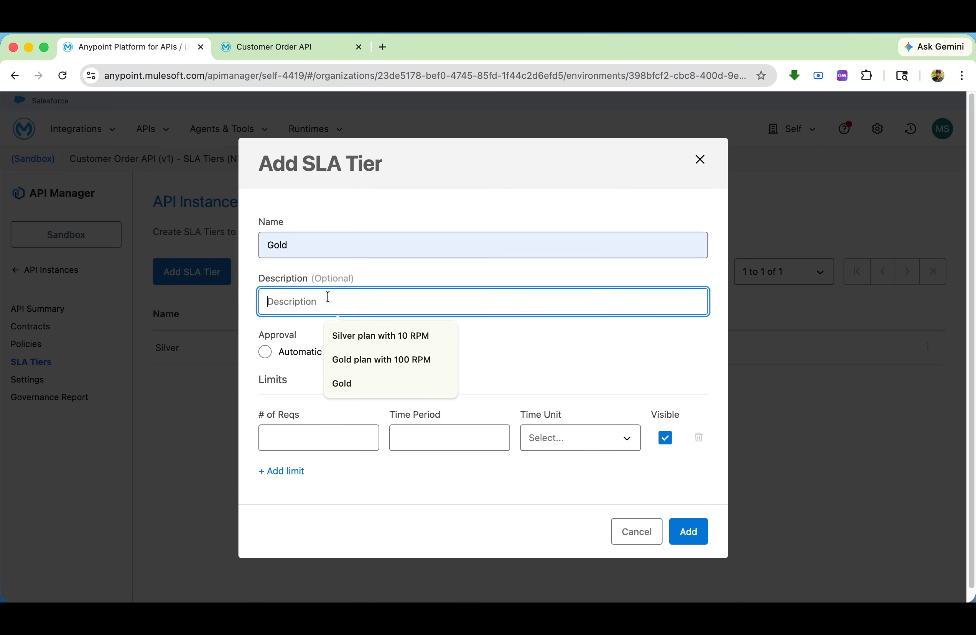
pyautogui.click(381, 362)
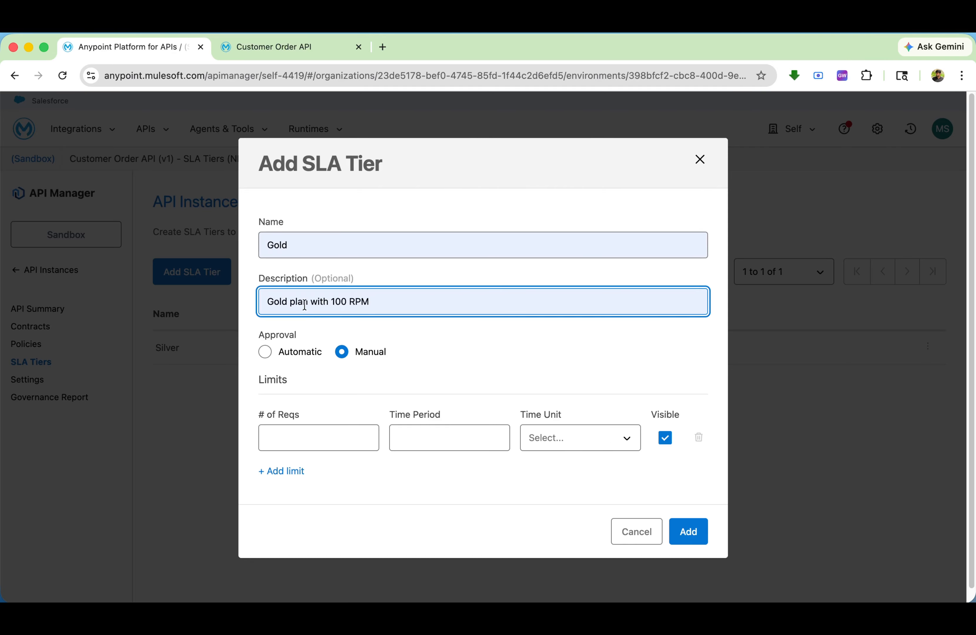
pyautogui.moveTo(332, 300); pyautogui.dragTo(378, 301)
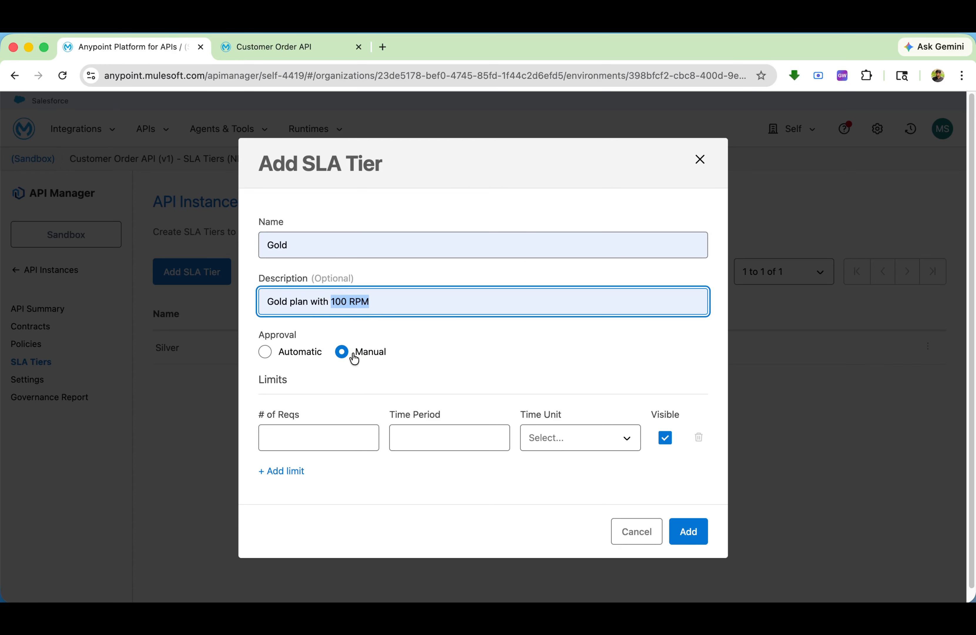
# Limit the Gold tier to 100 requests per 1 minute and add the tier
pyautogui.click(328, 444)
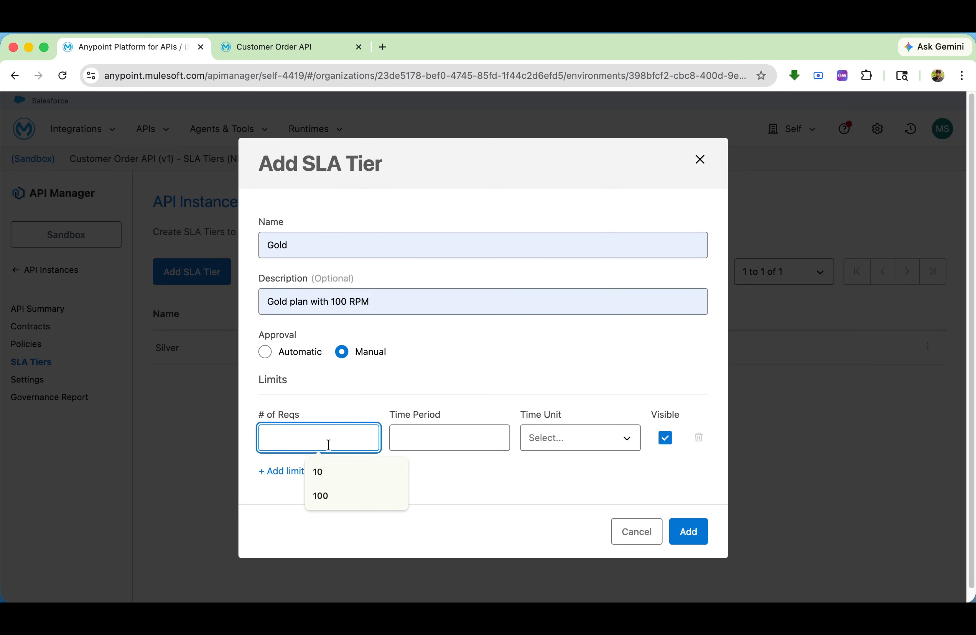
pyautogui.write('100')
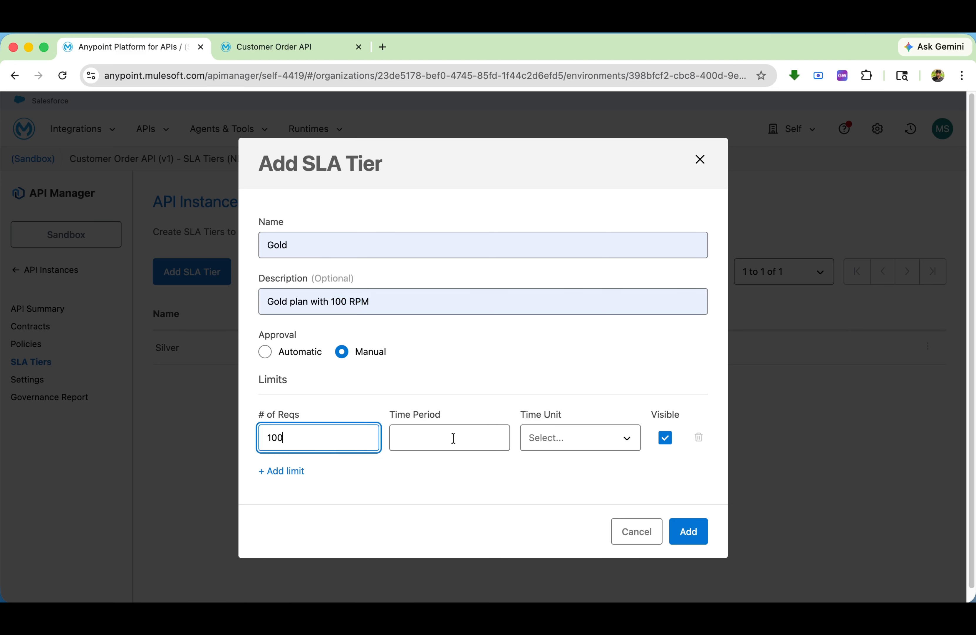
pyautogui.click(557, 437)
pyautogui.click(561, 522)
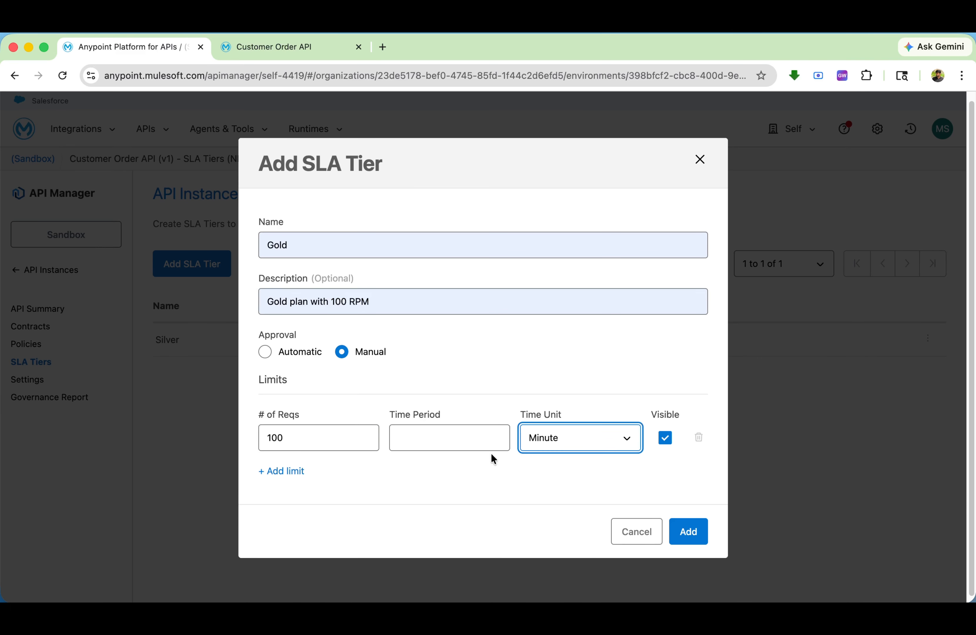
pyautogui.click(480, 439)
pyautogui.click(490, 472)
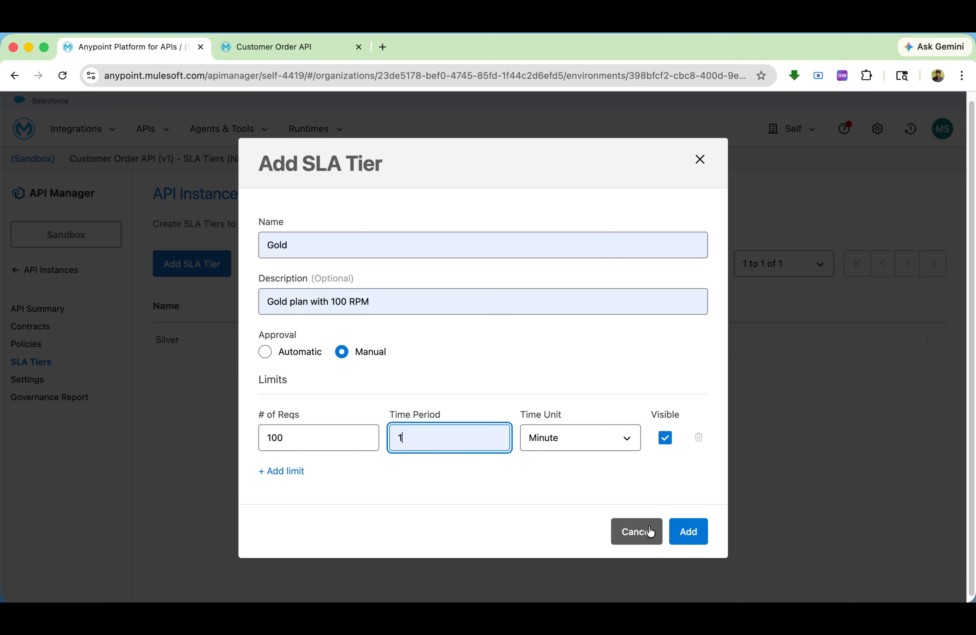
pyautogui.click(696, 533)
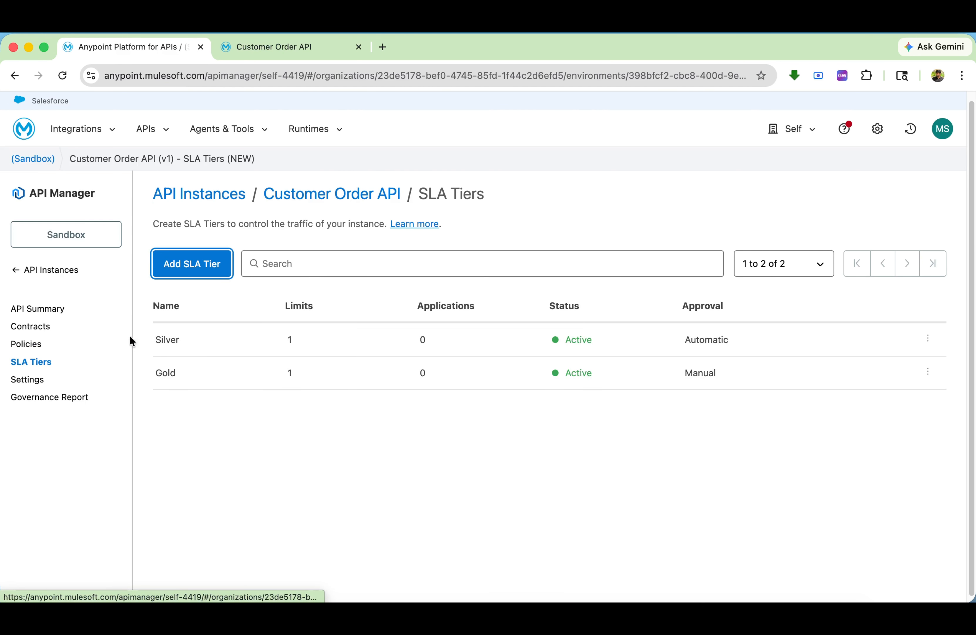
# Reload the Customer Order API page in Exchange and start an access request for its v1 Sandbox instance
pyautogui.click(154, 133)
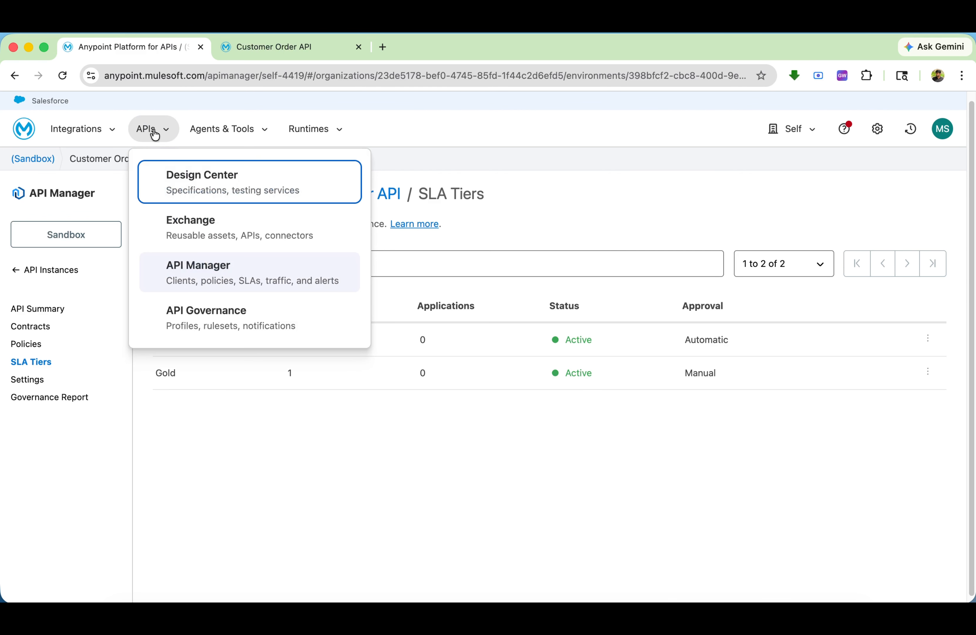
pyautogui.click(247, 53)
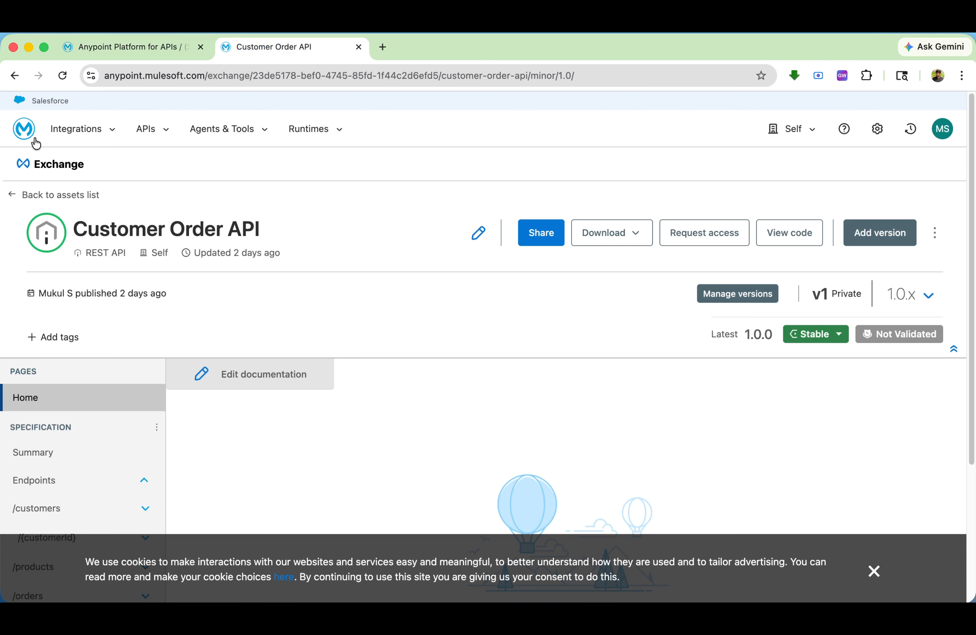
pyautogui.click(63, 76)
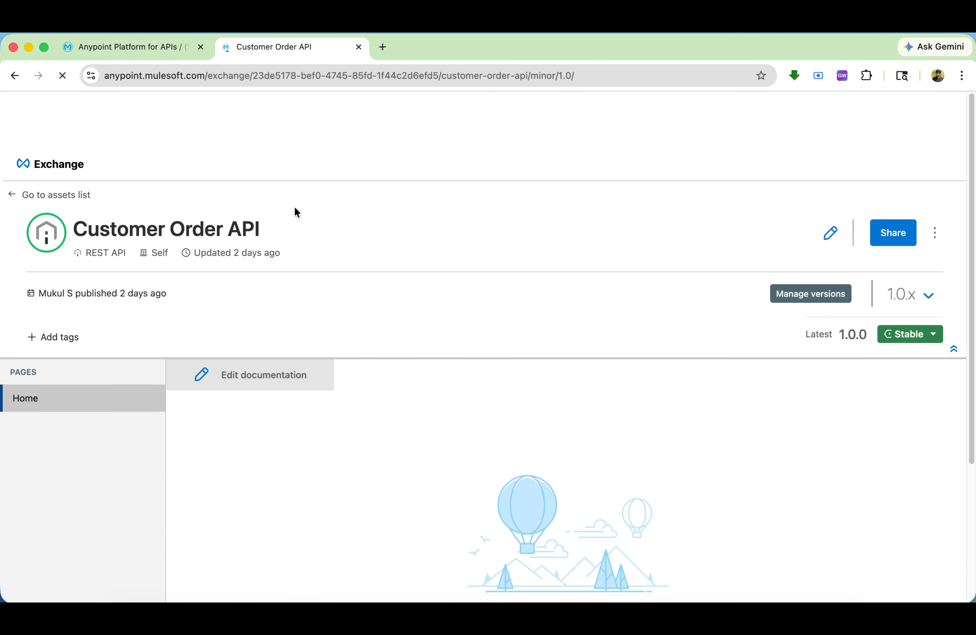
pyautogui.click(703, 233)
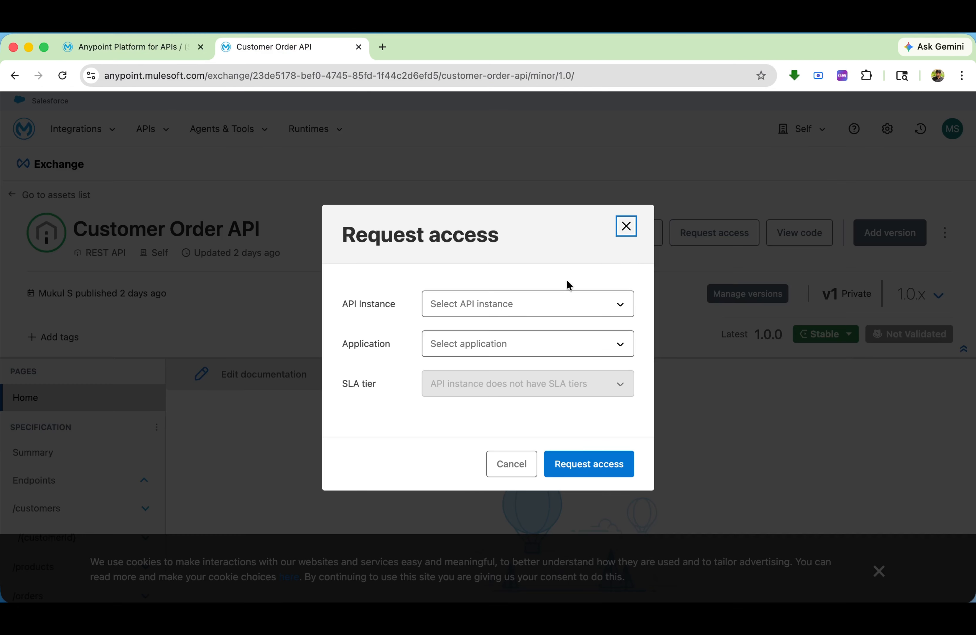
pyautogui.click(513, 313)
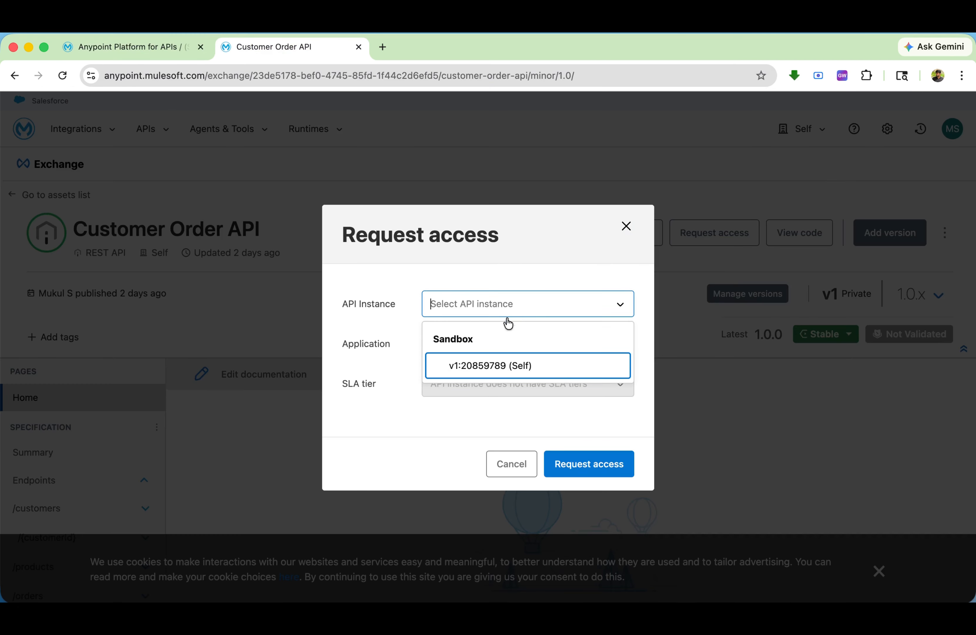
pyautogui.click(506, 369)
# Create a new application named "customer order dev SLA Silver" for the access request
pyautogui.click(476, 350)
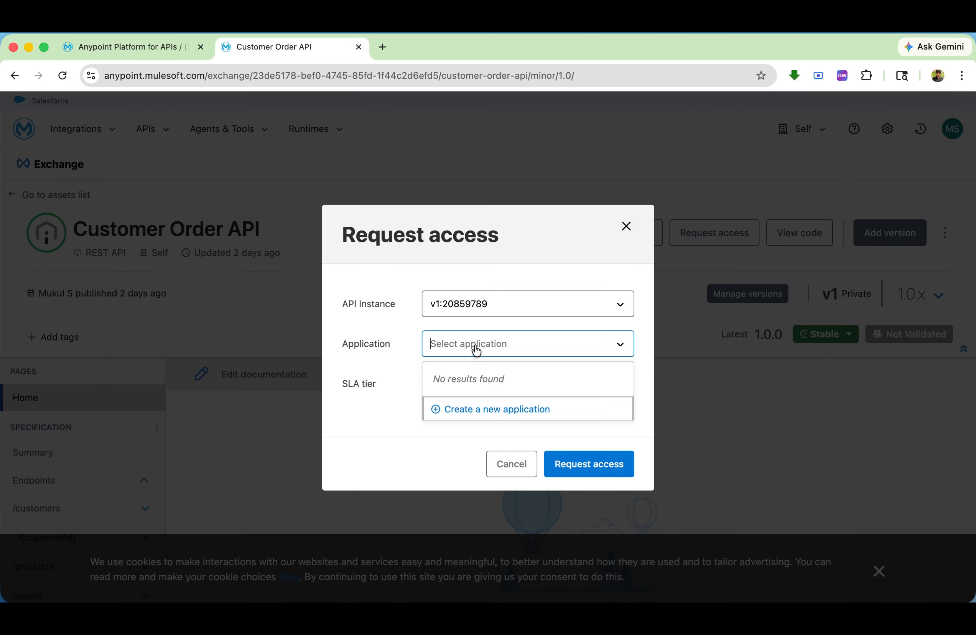
pyautogui.click(477, 410)
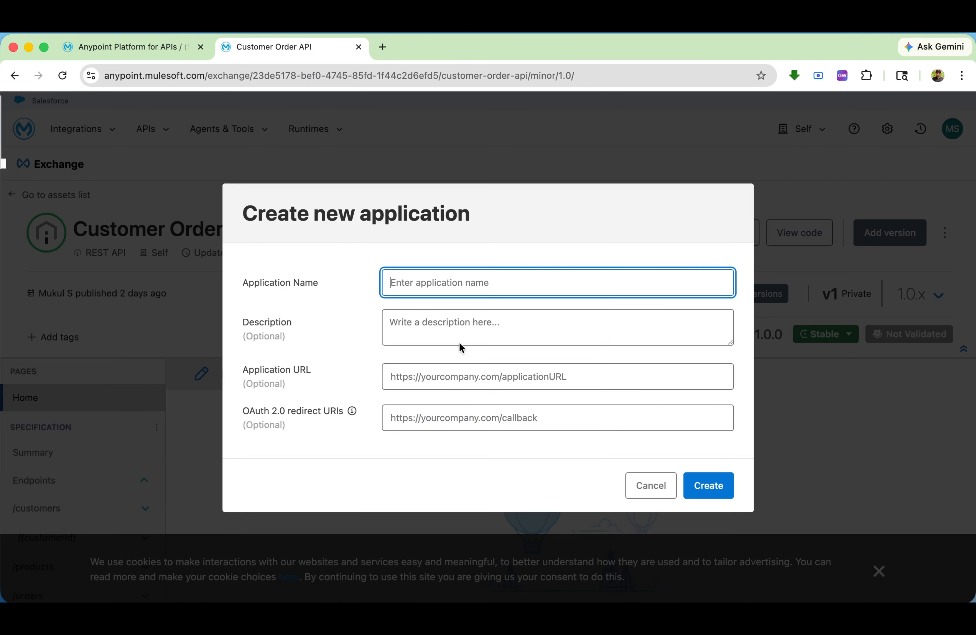
pyautogui.write('cud')
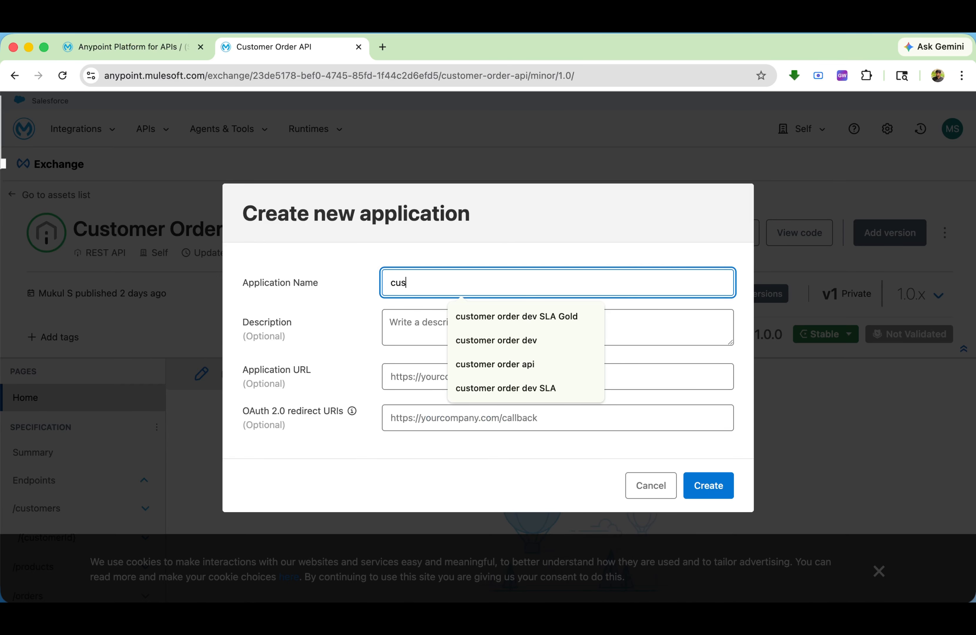
pyautogui.click(551, 389)
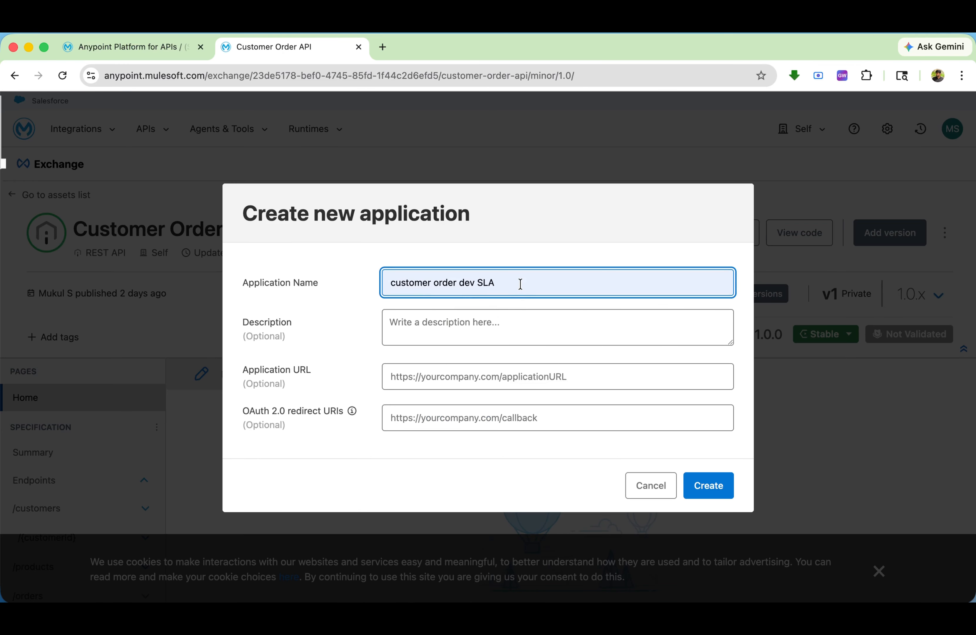
pyautogui.write('Silver')
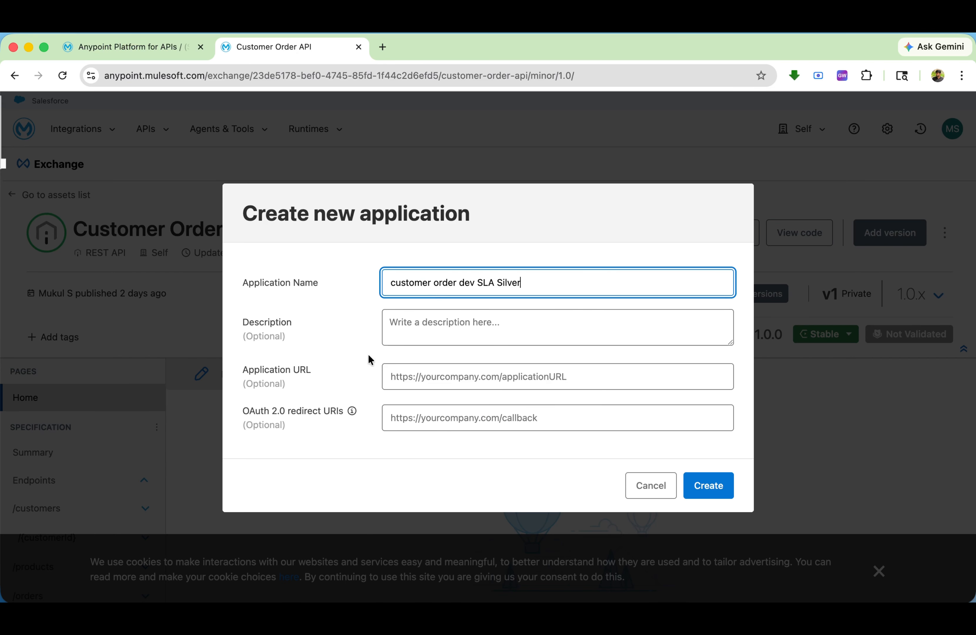
pyautogui.click(709, 487)
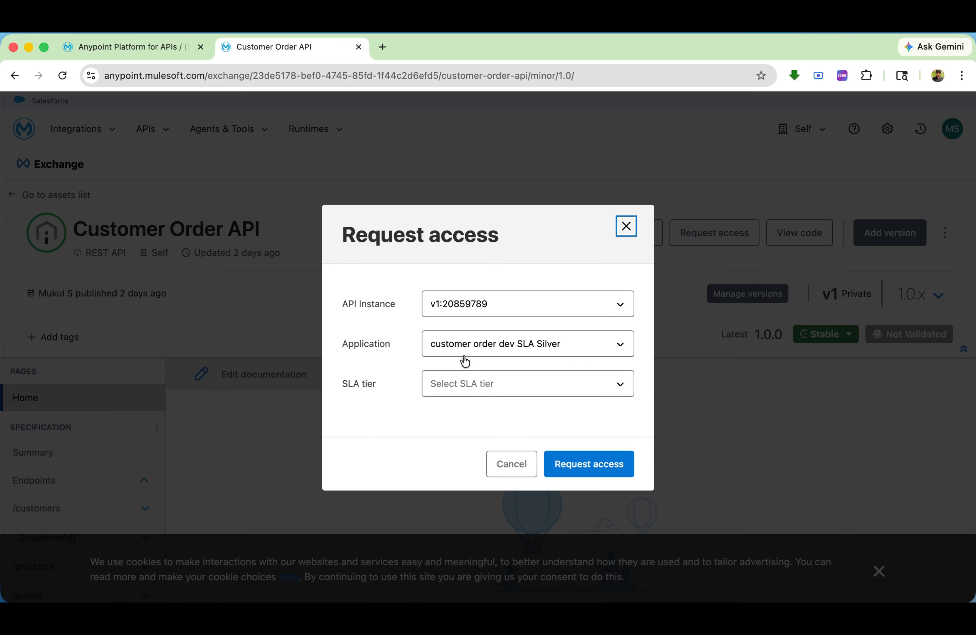
# Request access for the Silver application with the Silver SLA tier and close the resulting credentials dialog
pyautogui.click(458, 387)
pyautogui.click(455, 414)
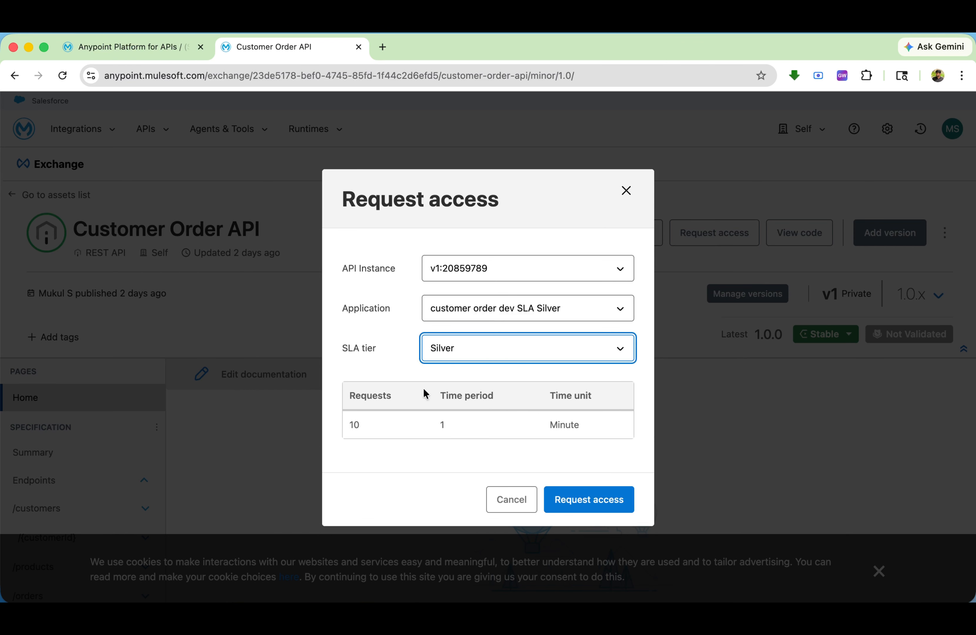
pyautogui.click(558, 499)
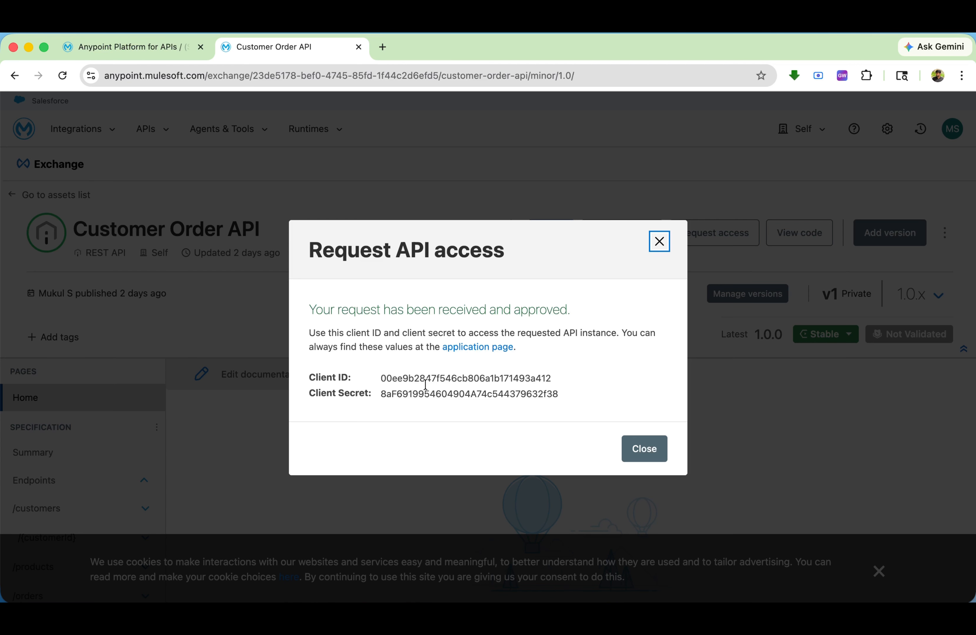
pyautogui.click(638, 448)
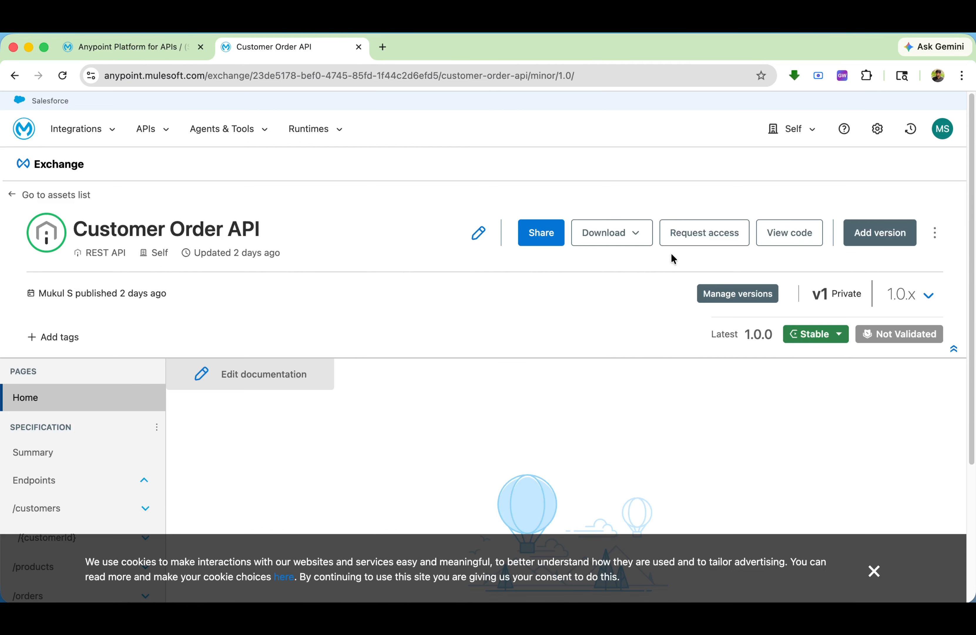
# Start another access request for the v1 Sandbox instance and create an application named "customer order dev SLA Gold" for it
pyautogui.click(676, 239)
pyautogui.click(537, 313)
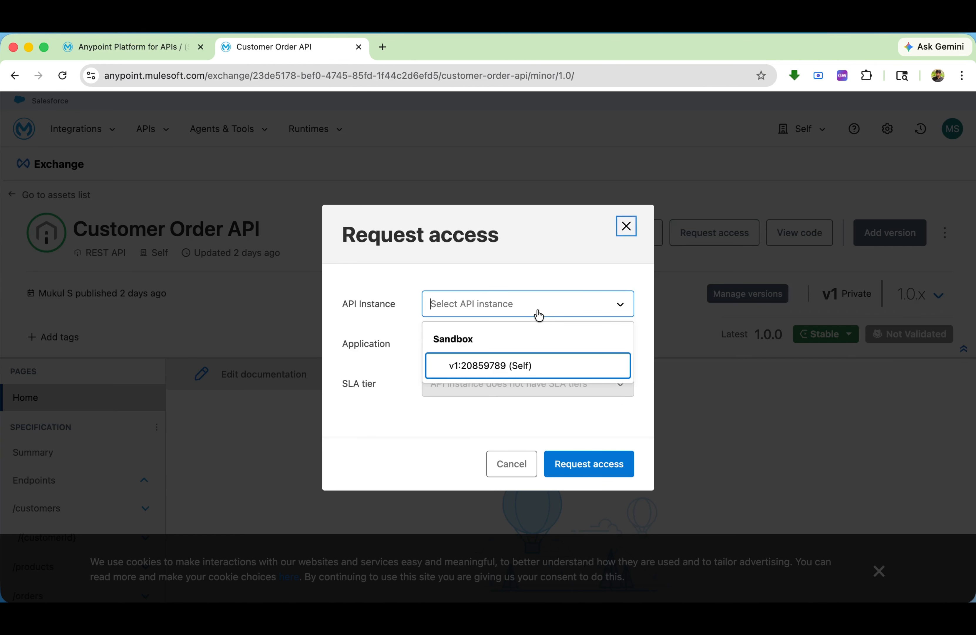
pyautogui.click(522, 363)
pyautogui.click(506, 345)
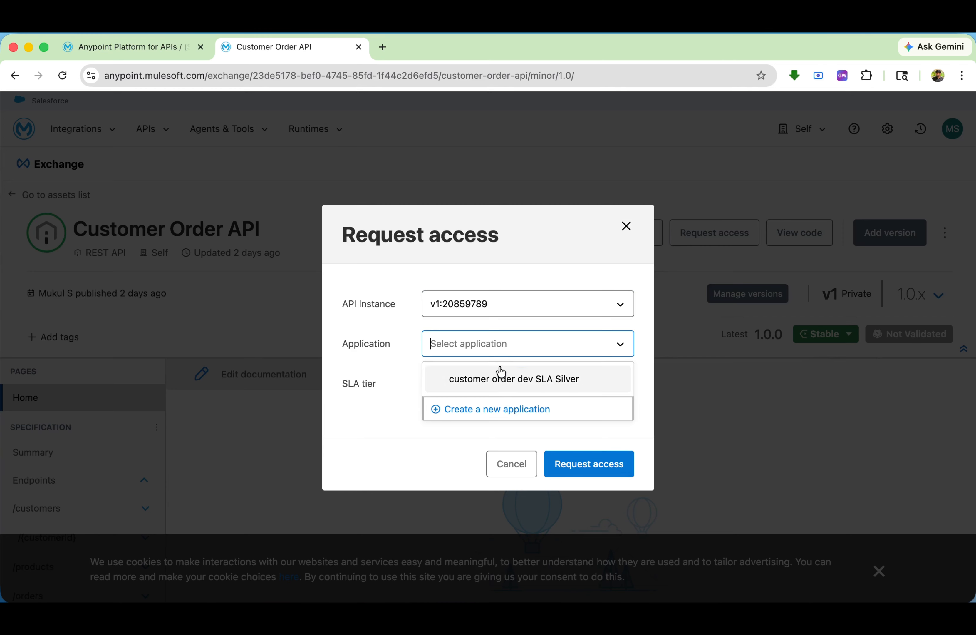
pyautogui.click(494, 412)
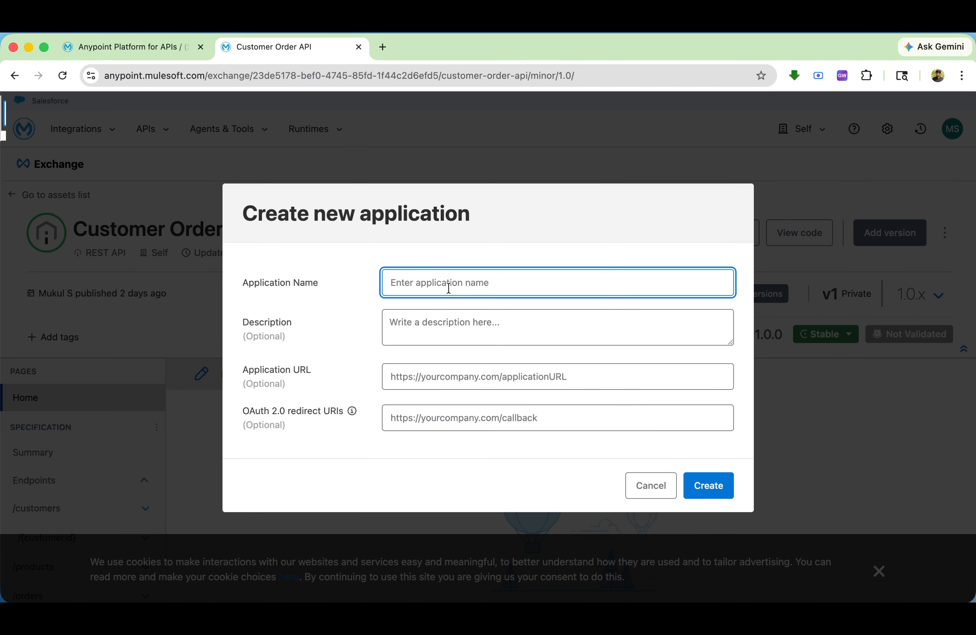
pyautogui.write('customer order dev SLA Gold')
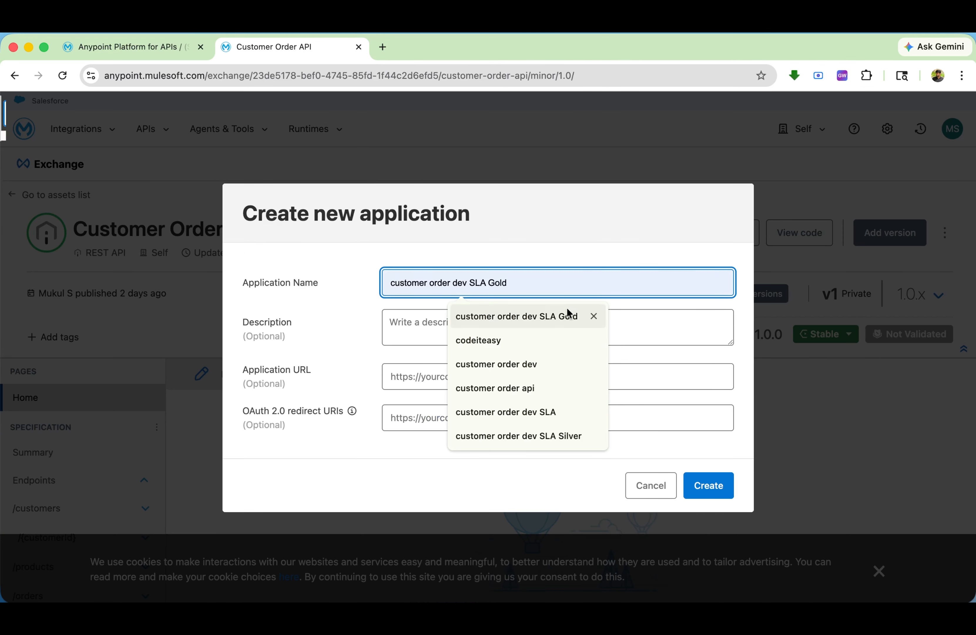
pyautogui.click(571, 315)
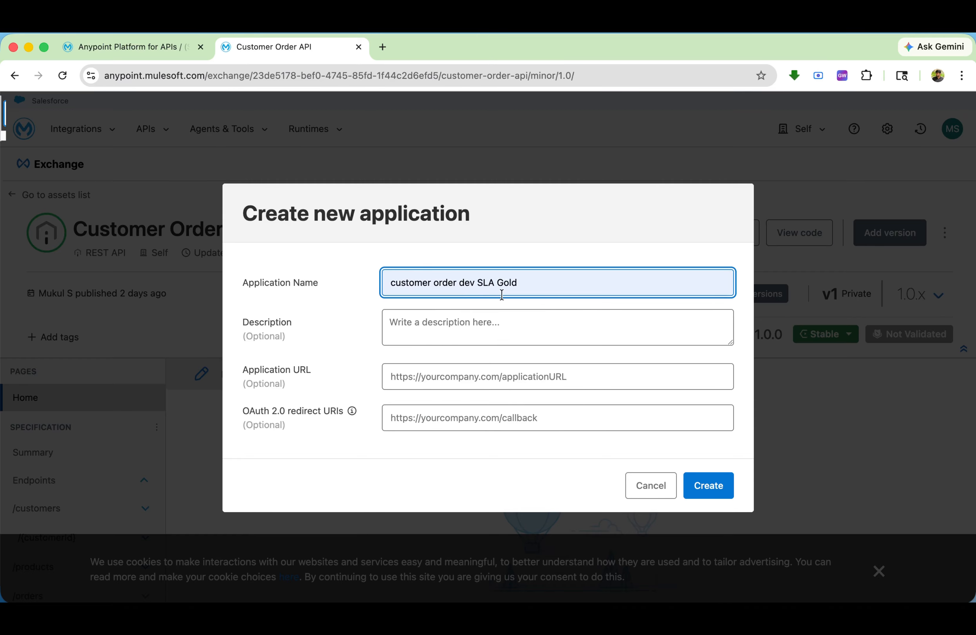
pyautogui.click(696, 485)
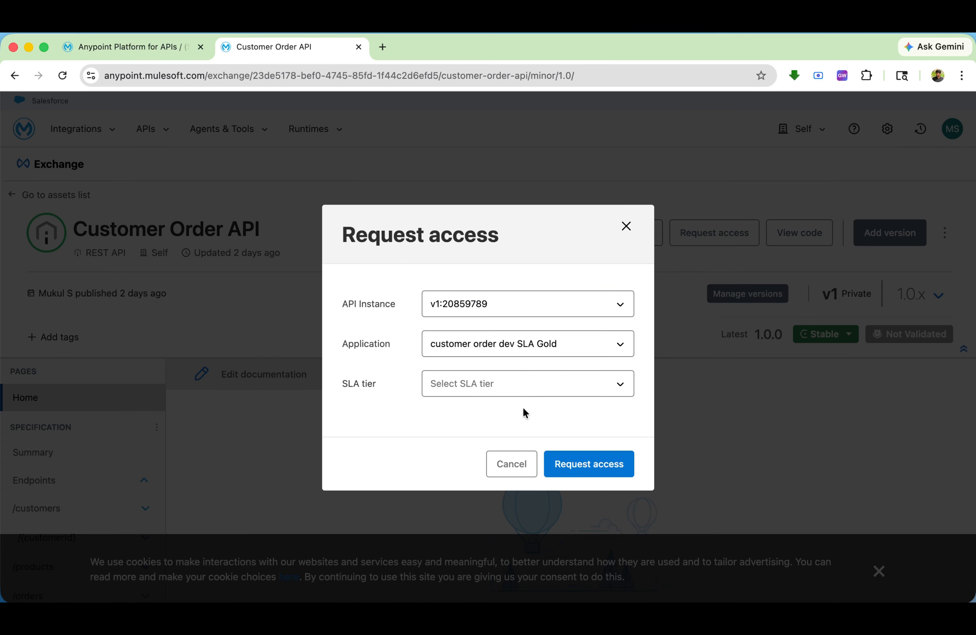
# Request access for the Gold application with the Gold SLA tier and close the request status dialog
pyautogui.click(498, 385)
pyautogui.click(452, 441)
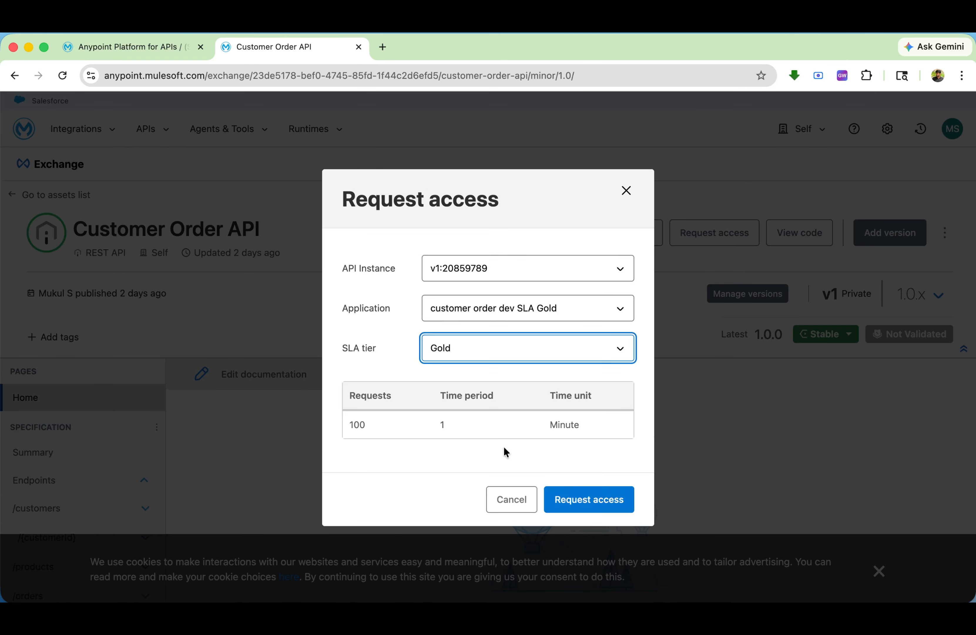
pyautogui.click(578, 502)
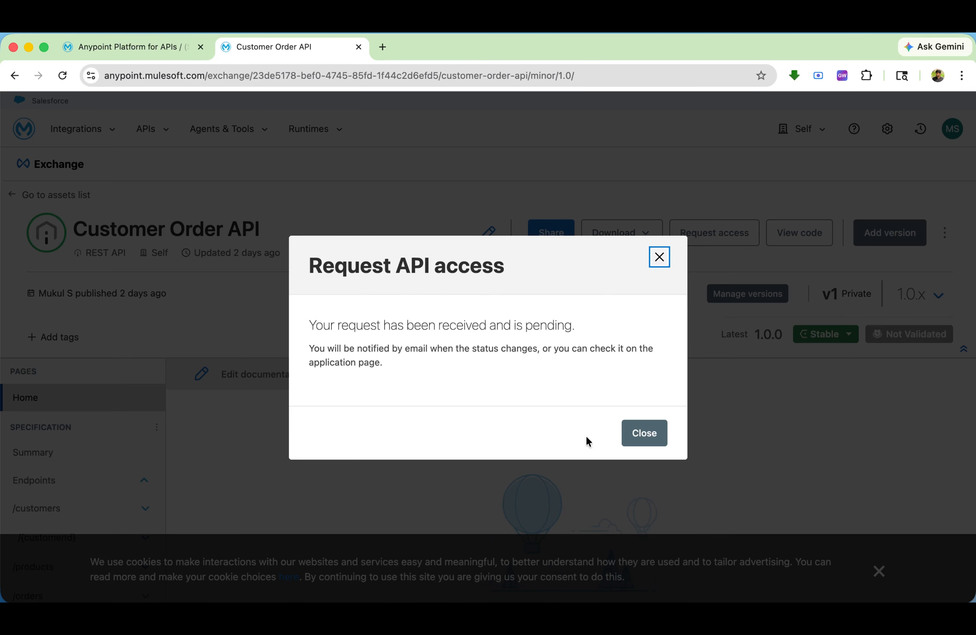
pyautogui.click(643, 431)
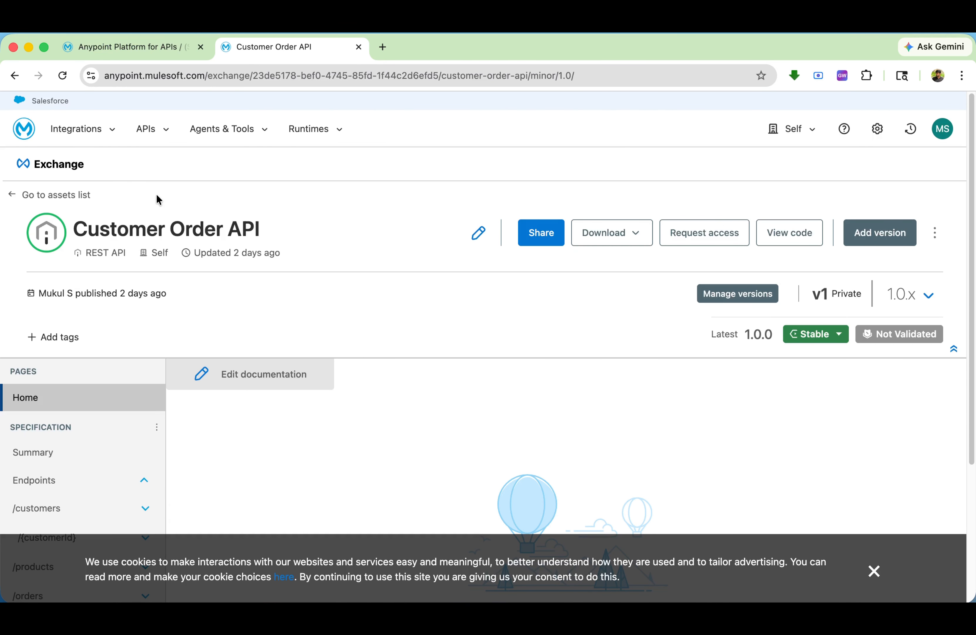
# Go to the list of own applications in Exchange and open the details of "customer order dev SLA Gold"
pyautogui.click(50, 199)
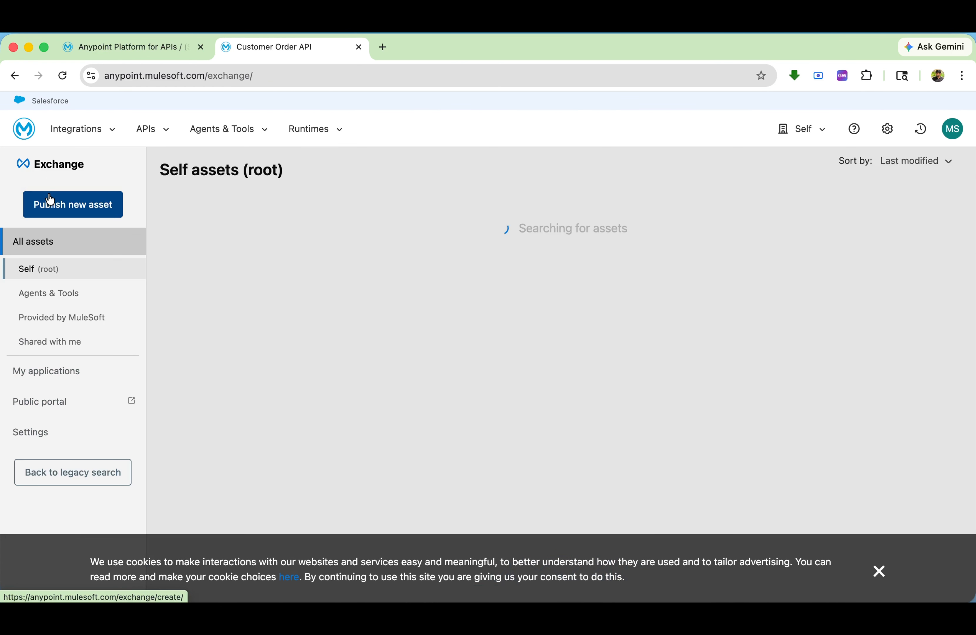
pyautogui.click(41, 372)
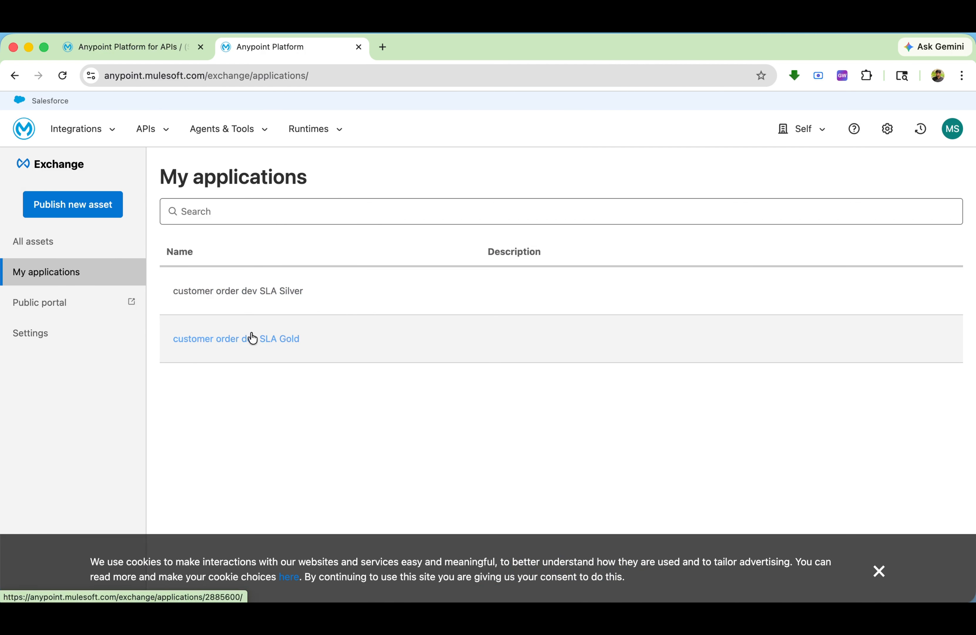
pyautogui.click(250, 338)
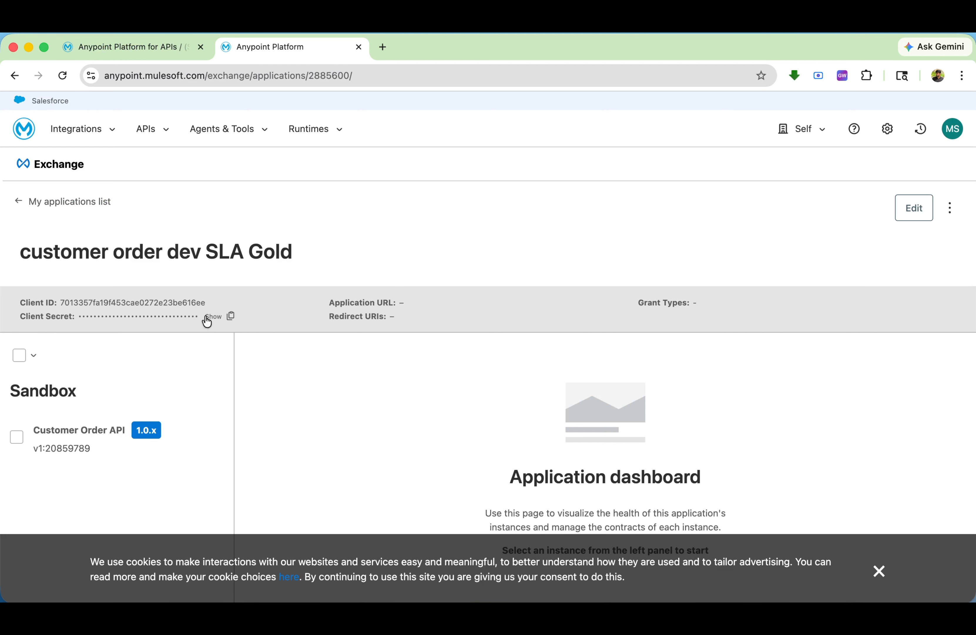
# Go to the Customer Order API contracts in API Manager and approve the Gold tier request of "customer order dev SLA Gold"
pyautogui.click(141, 47)
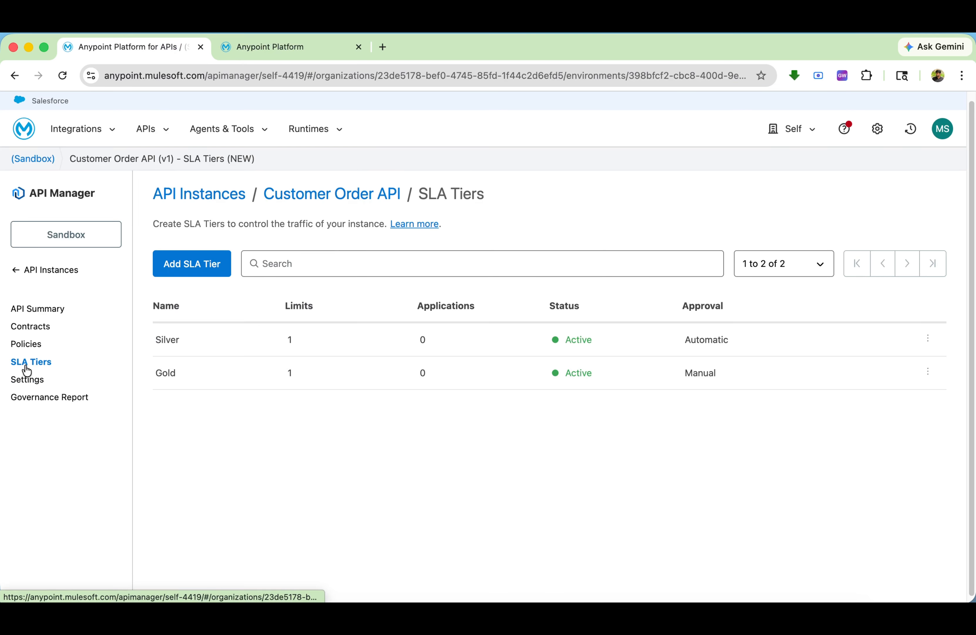
pyautogui.click(33, 326)
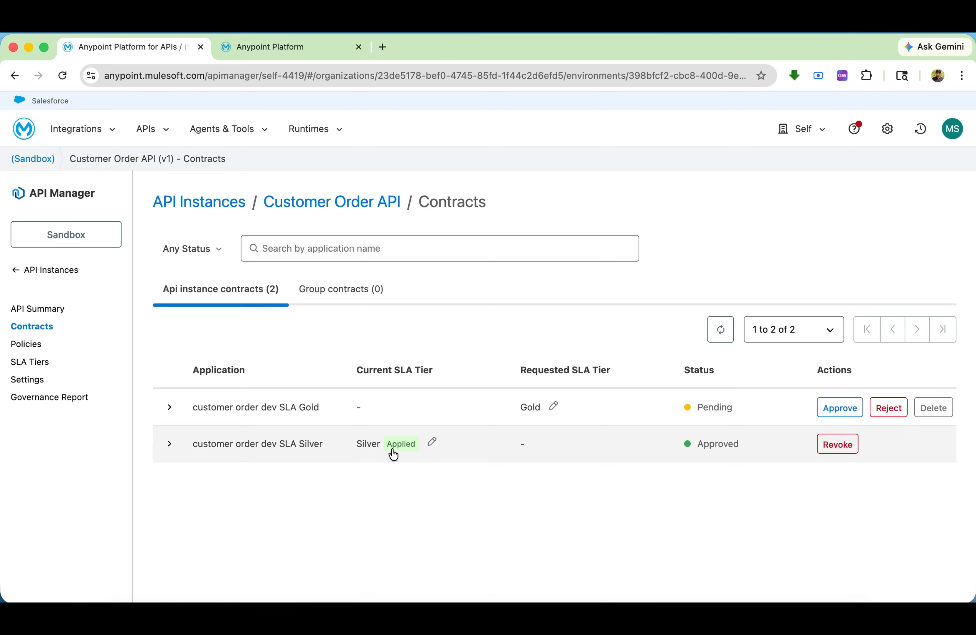
pyautogui.click(842, 414)
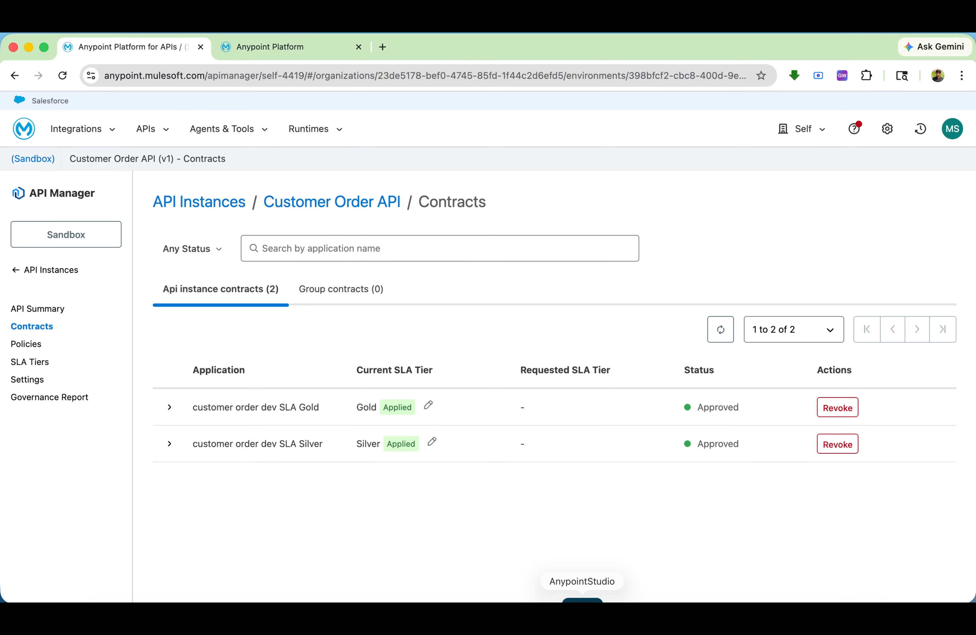
# Switch to Anypoint Studio and run the customer-order-api project
pyautogui.click(578, 599)
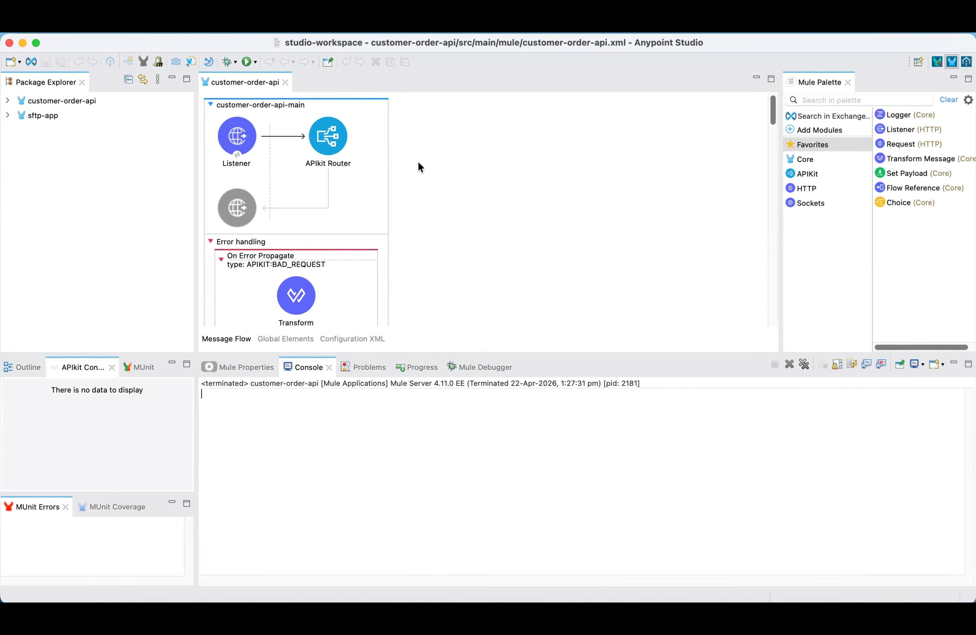
pyautogui.scroll(-10, 418, 166)
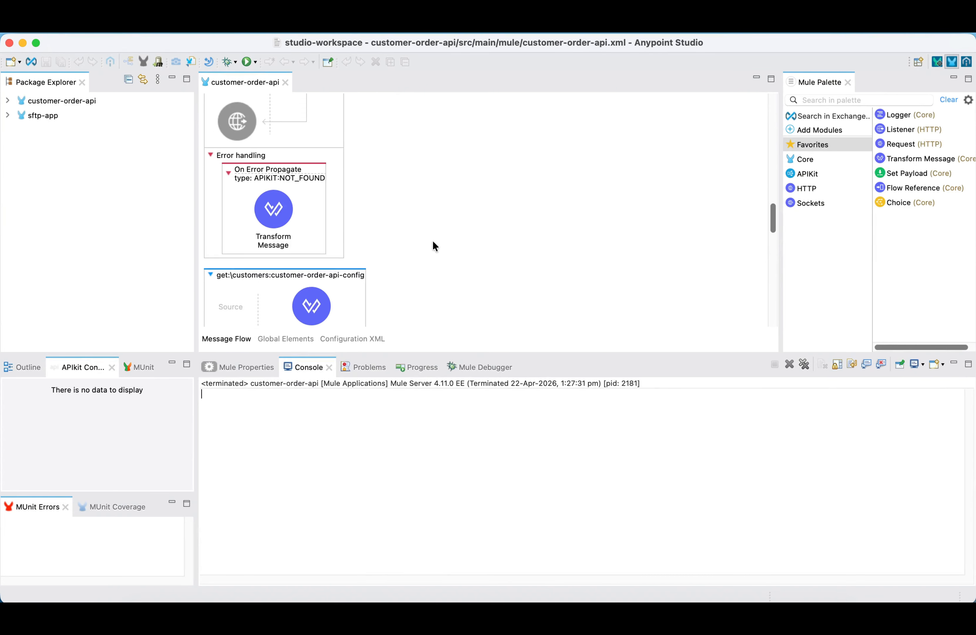
pyautogui.scroll(-4, 428, 240)
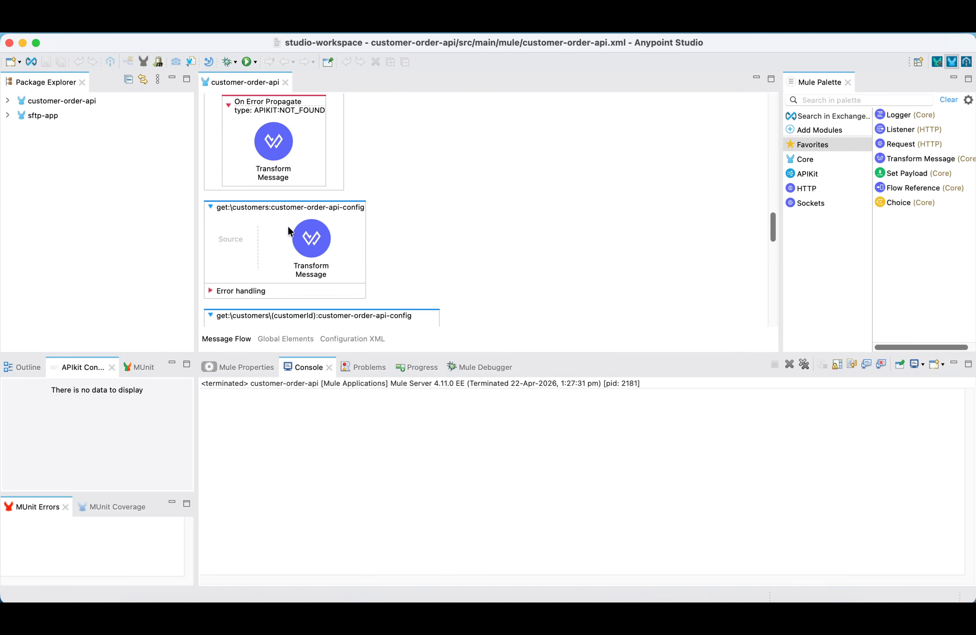
pyautogui.rightClick(436, 153)
pyautogui.click(472, 163)
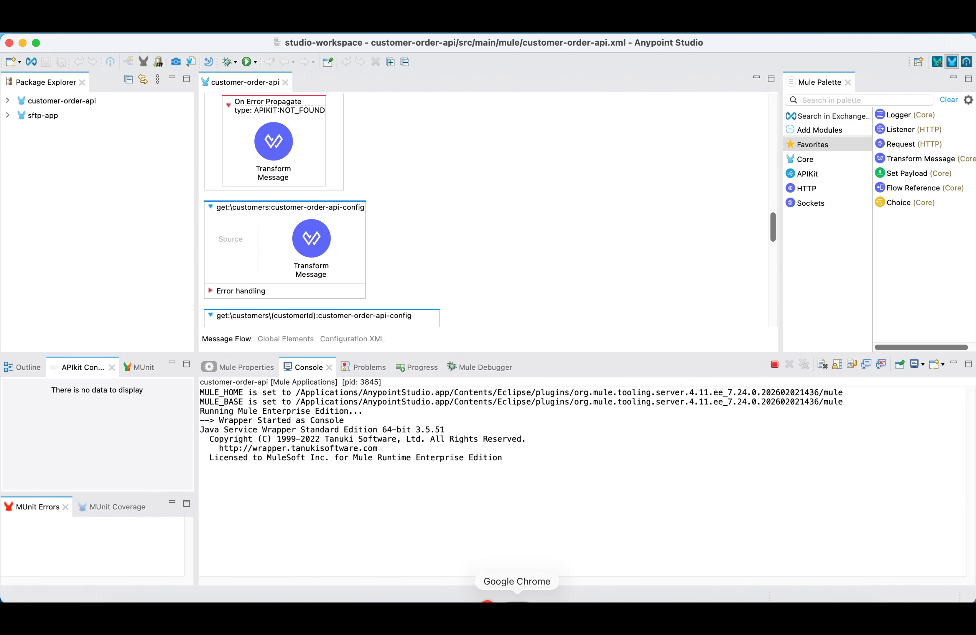
# Return to Exchange in Chrome, open the application "customer order dev SLA Silver" and copy its client ID
pyautogui.click(501, 599)
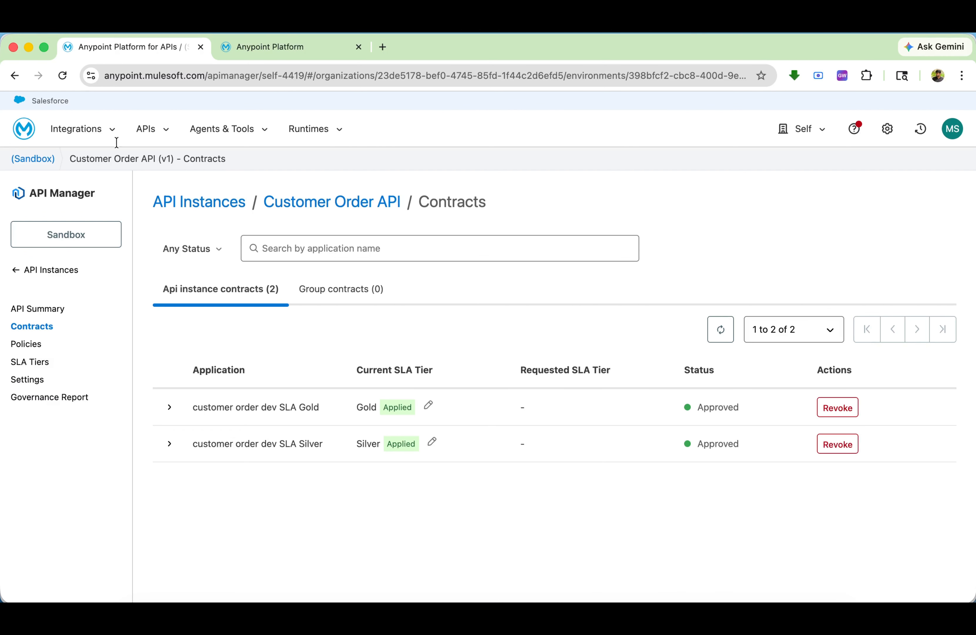
pyautogui.click(273, 48)
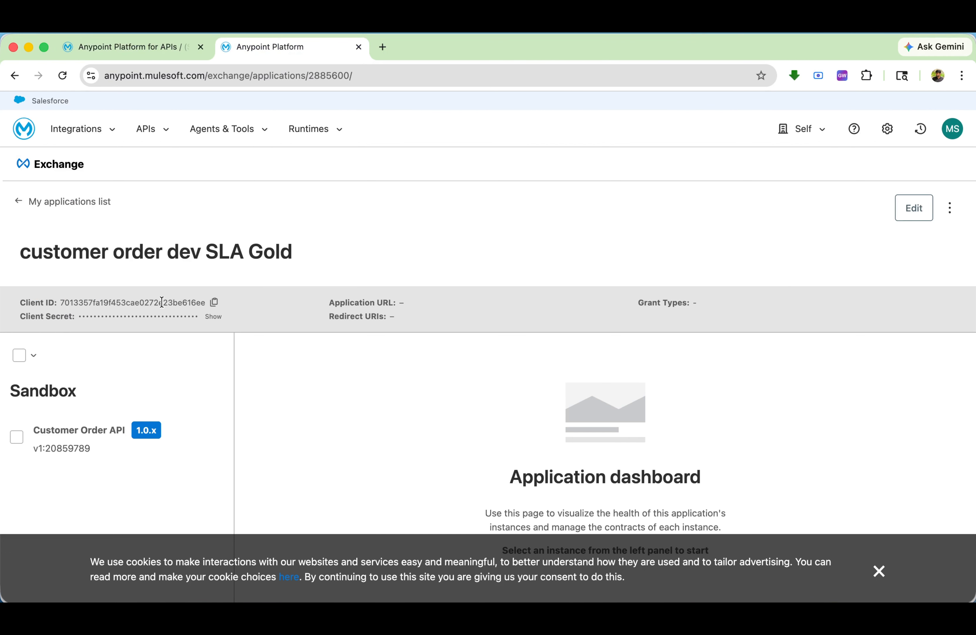
pyautogui.click(20, 202)
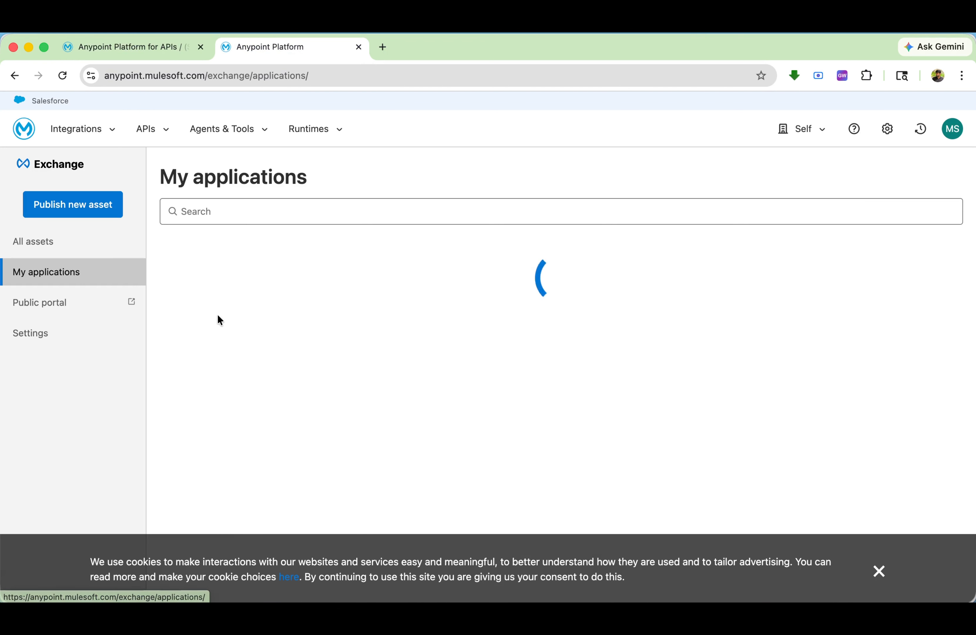
pyautogui.click(238, 292)
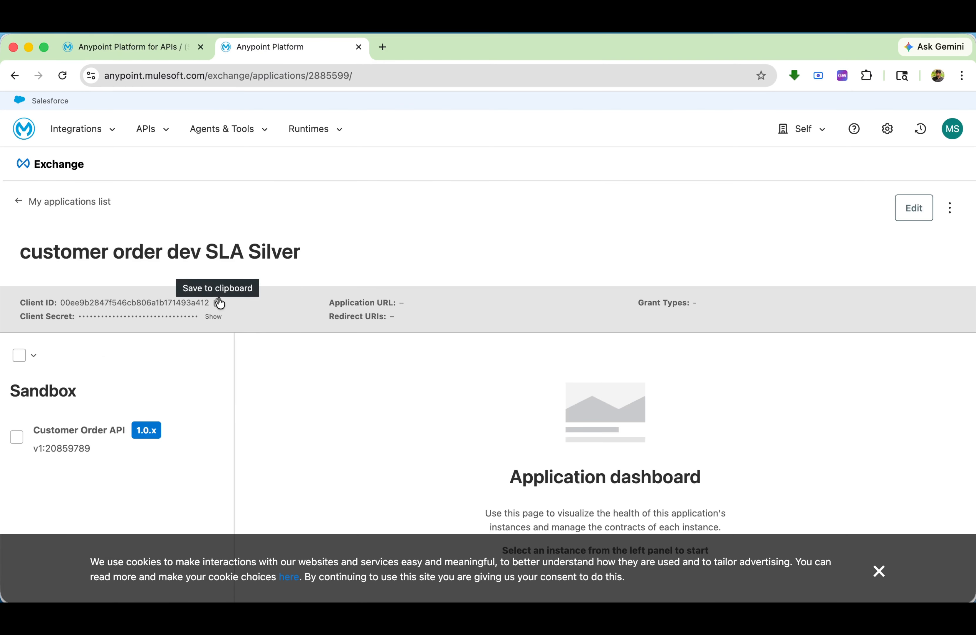
pyautogui.click(218, 303)
# Switch to Postman and replace the client_id header value of the GET customer request with the copied Silver client ID
pyautogui.click(626, 600)
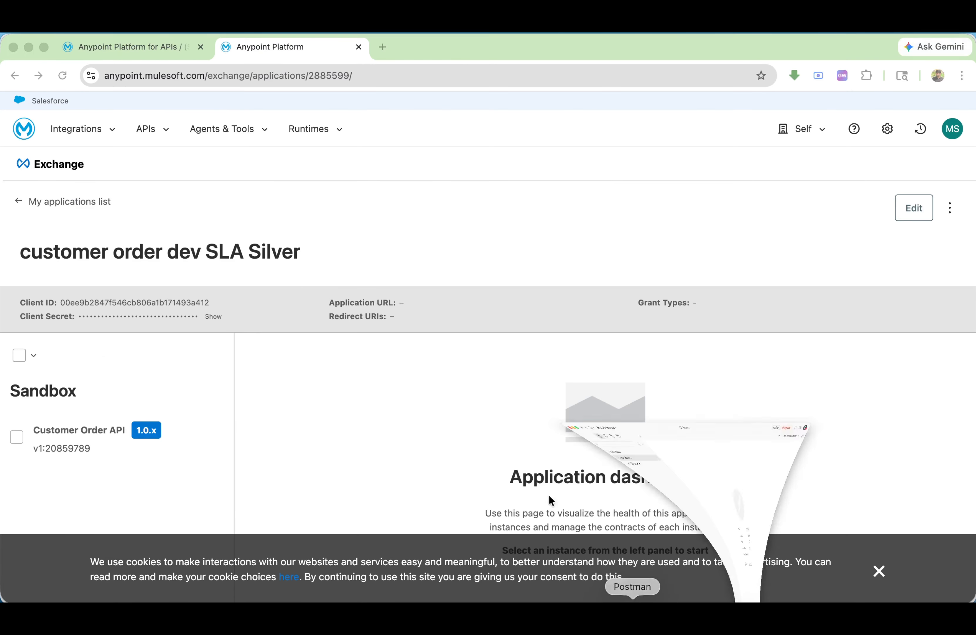
pyautogui.click(80, 150)
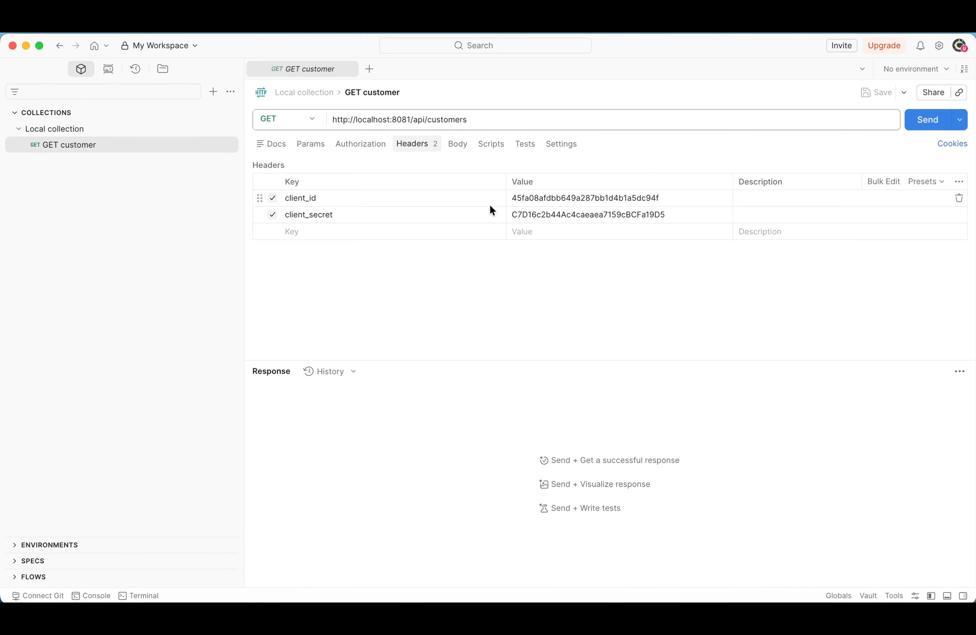
pyautogui.click(686, 198)
pyautogui.press('super+a')
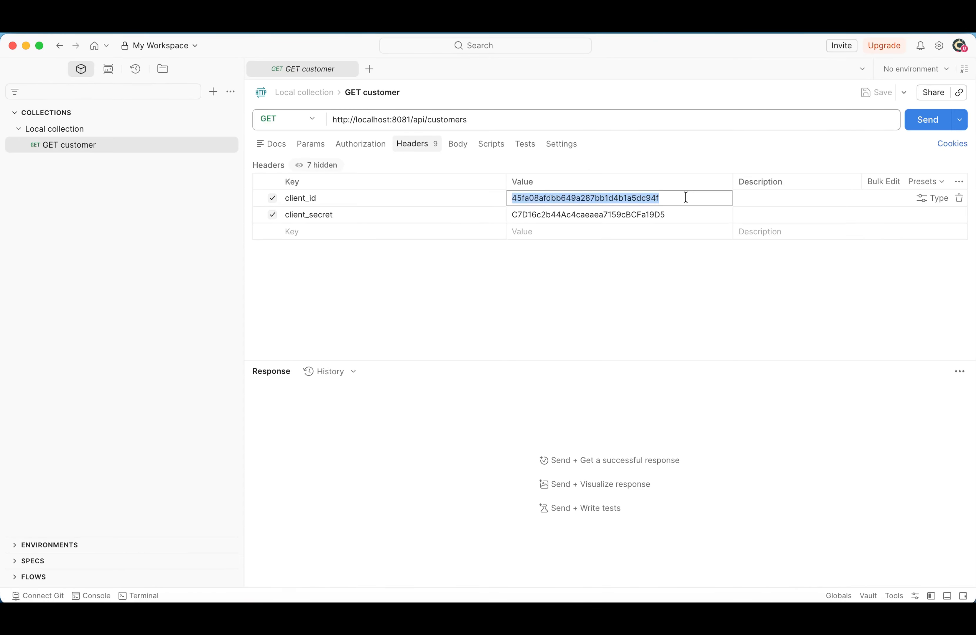
pyautogui.press('super+v')
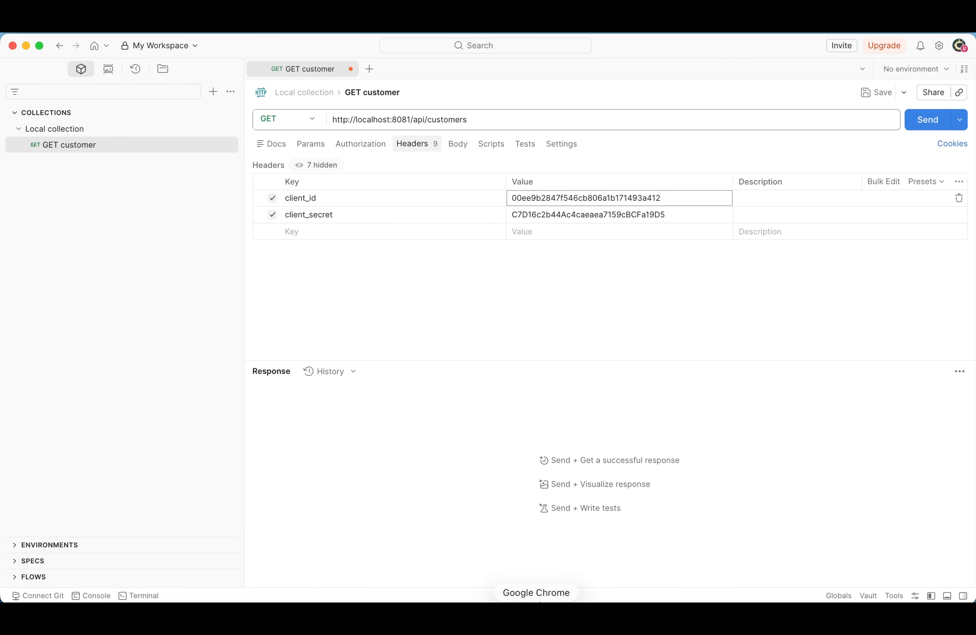
# Copy the Silver application's client secret from Exchange and paste it as the client_secret header value in Postman
pyautogui.click(535, 598)
pyautogui.click(216, 303)
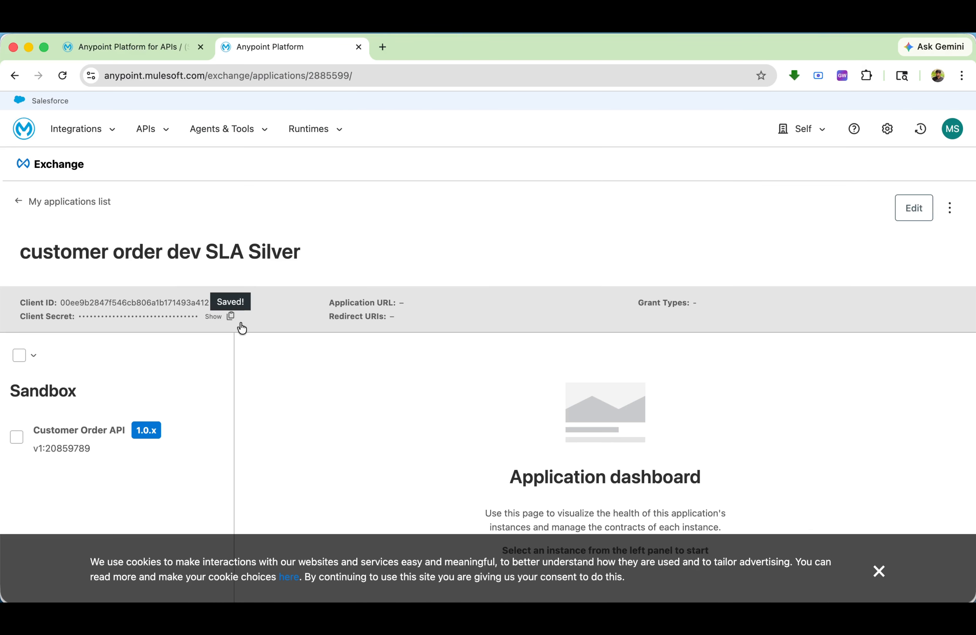
pyautogui.click(645, 599)
pyautogui.click(588, 212)
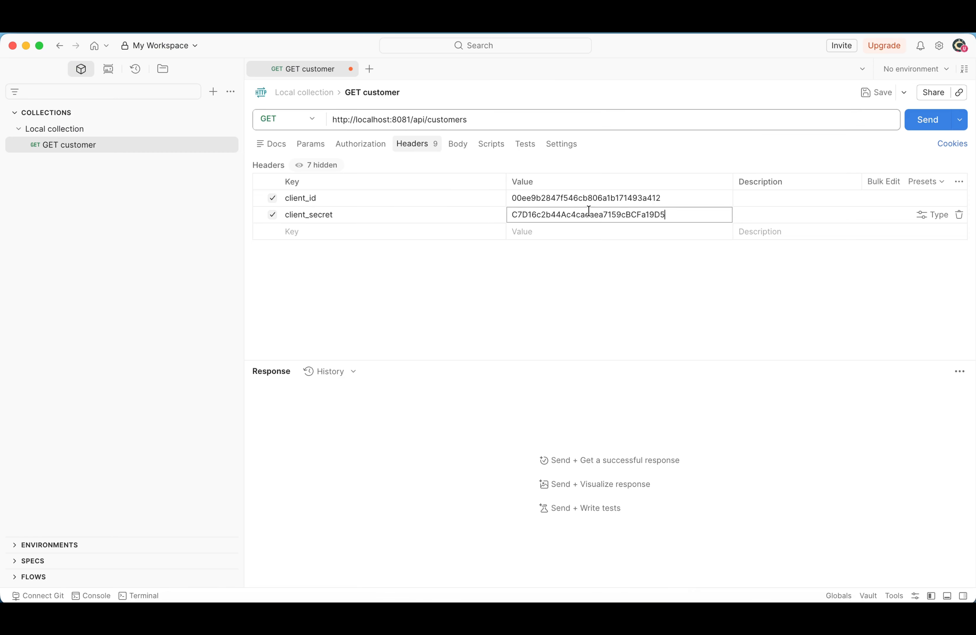
pyautogui.press('super+a')
pyautogui.press('super+v')
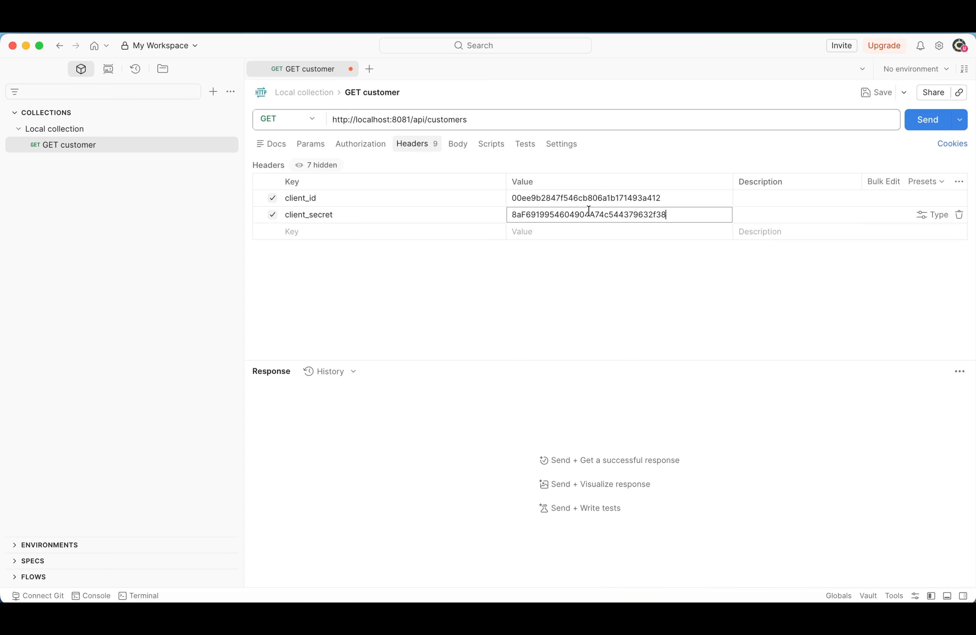
# Check the Anypoint Studio console for the SLA-based rate-limiting policy and open the API Autodiscovery global element to inspect its API Id
pyautogui.click(612, 598)
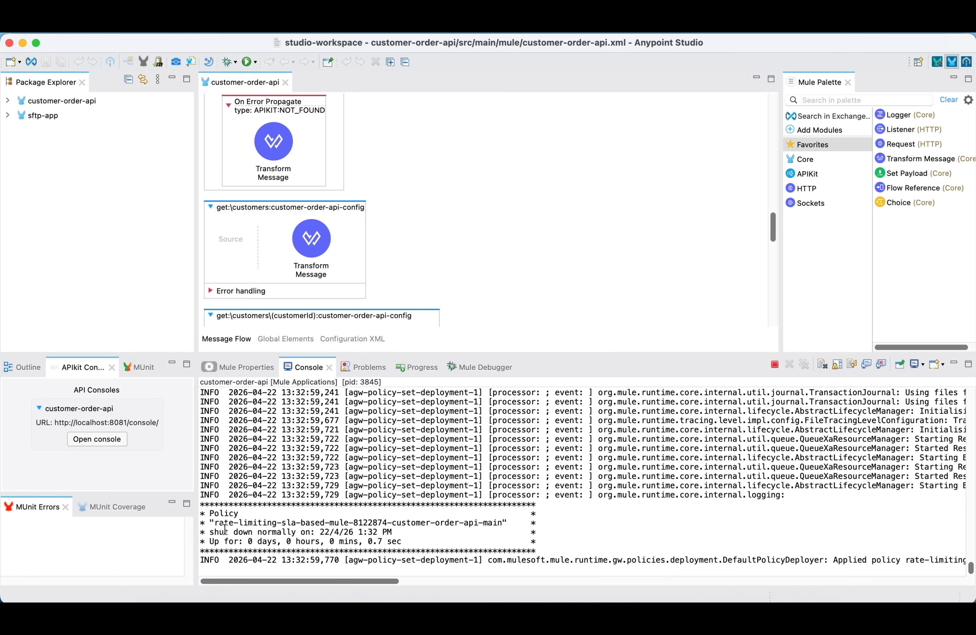
pyautogui.moveTo(217, 522); pyautogui.dragTo(334, 522)
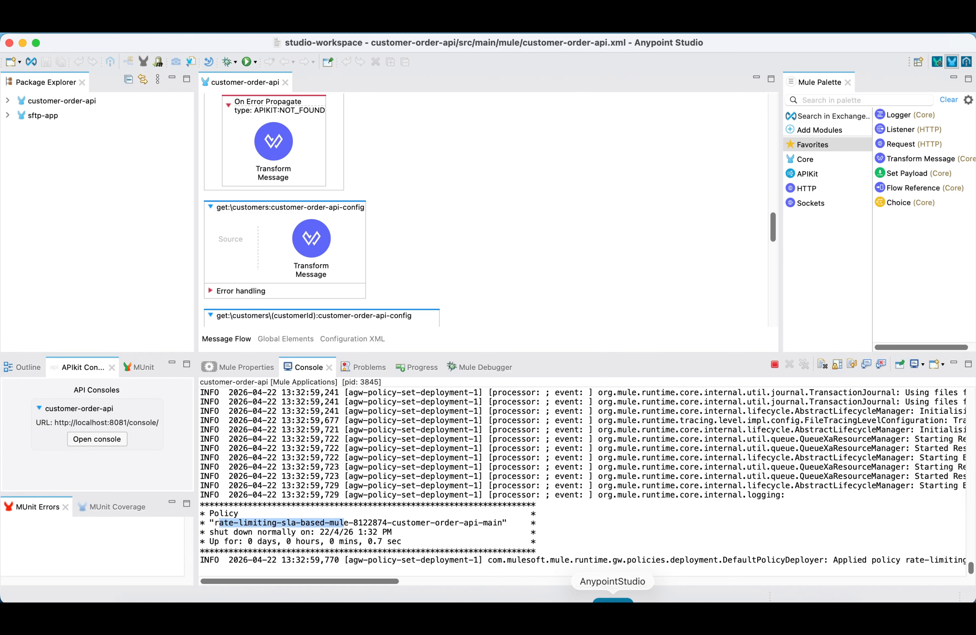
pyautogui.click(277, 341)
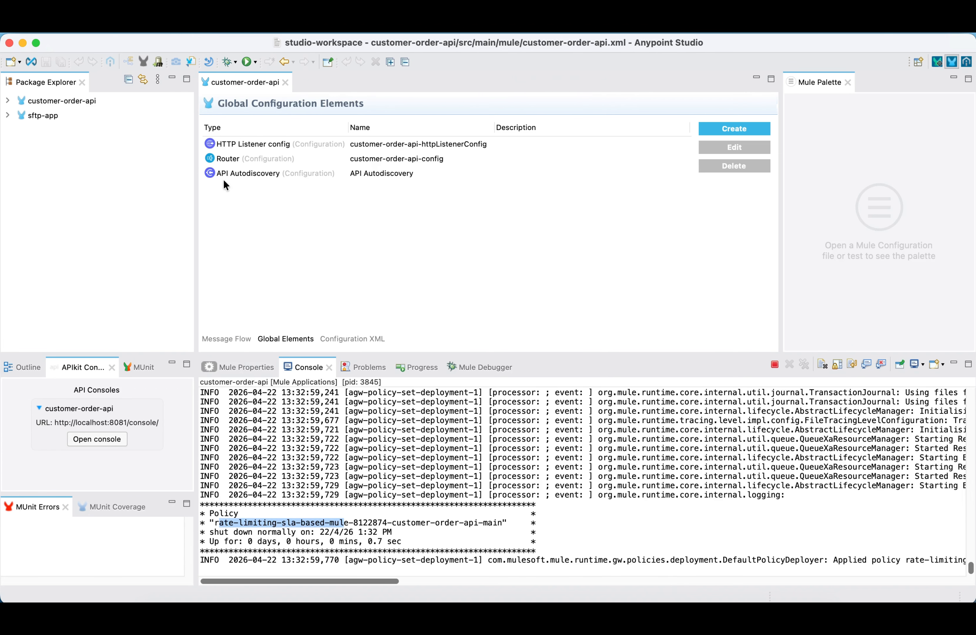
pyautogui.doubleClick(369, 172)
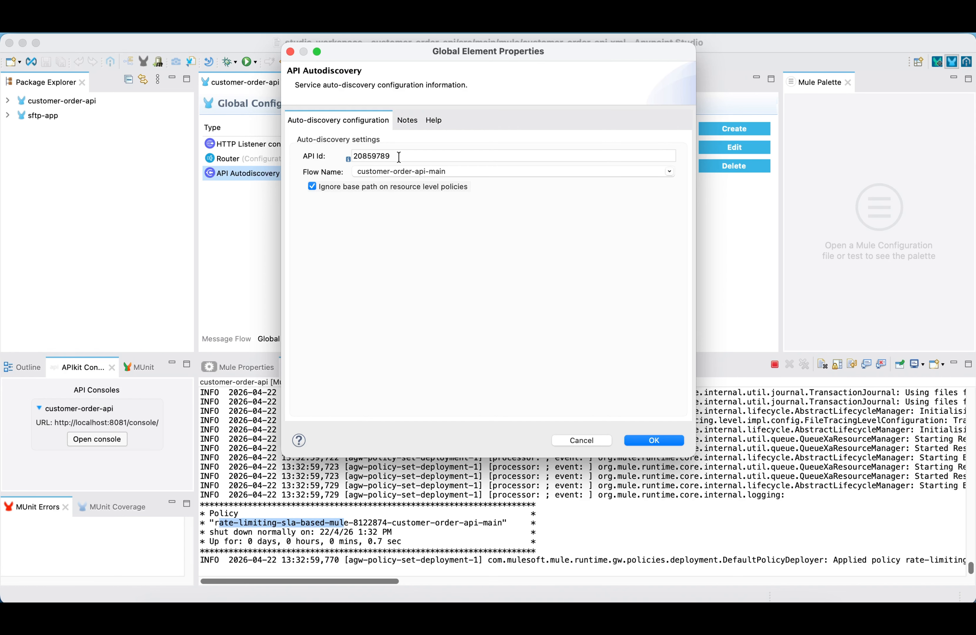
pyautogui.moveTo(400, 156); pyautogui.dragTo(362, 156)
# Compare the autodiscovery API Id with the API Instance ID in API Manager's Customer Order API summary, and cancel the Studio properties dialog
pyautogui.click(549, 597)
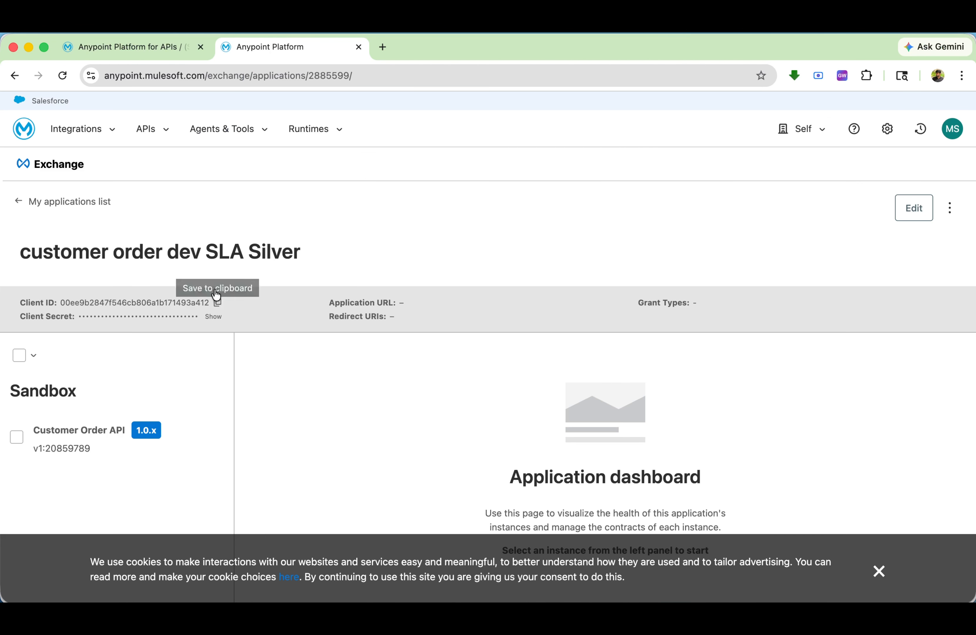
pyautogui.click(142, 45)
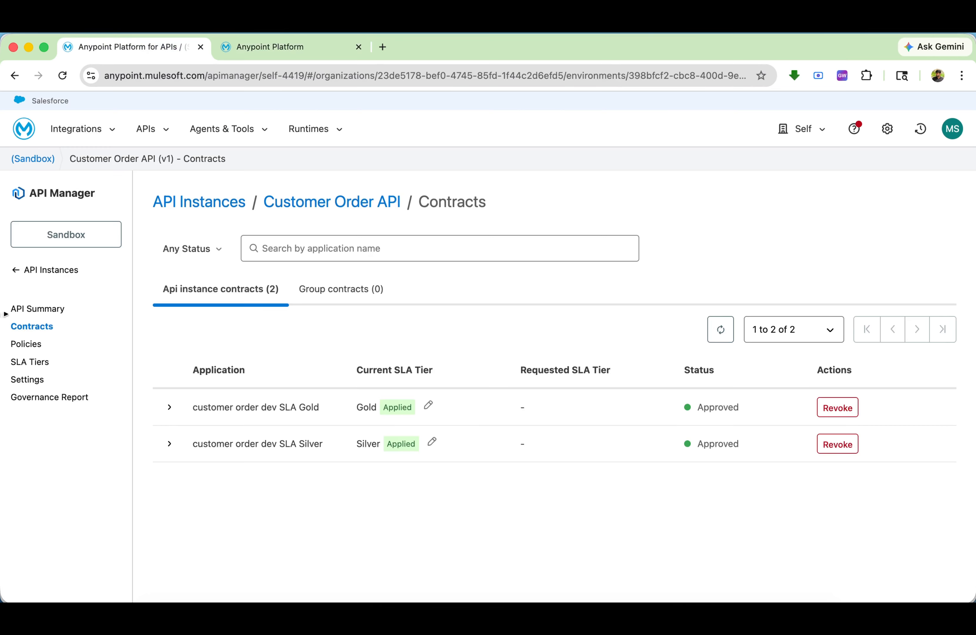
pyautogui.click(23, 315)
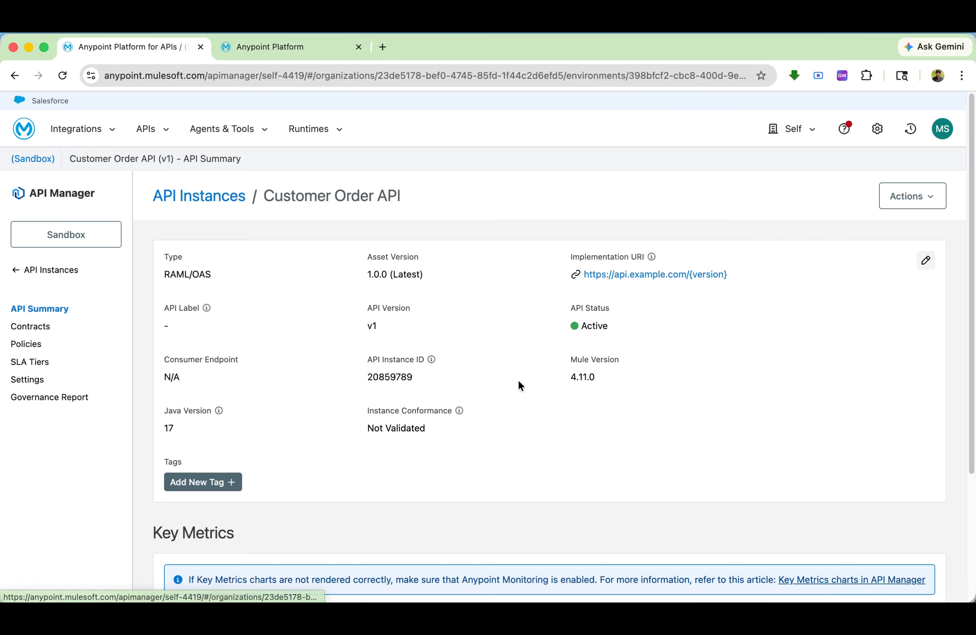
pyautogui.doubleClick(379, 376)
pyautogui.click(617, 597)
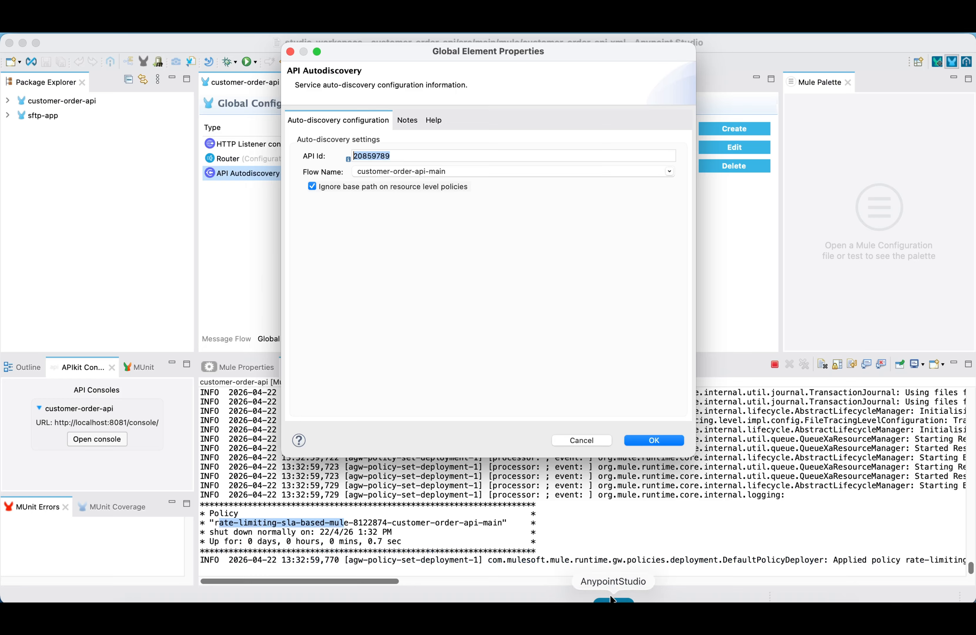
pyautogui.click(587, 439)
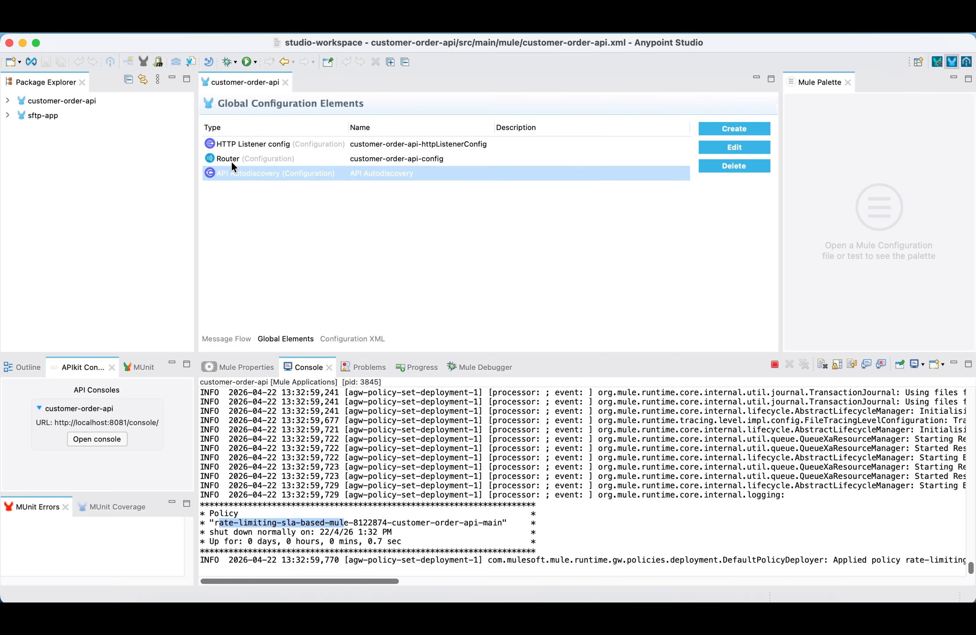
# Validate the environment client ID and secret in Anypoint Studio's API Manager preferences, and apply and close the preferences
pyautogui.click(123, 26)
pyautogui.moveTo(68, 25)
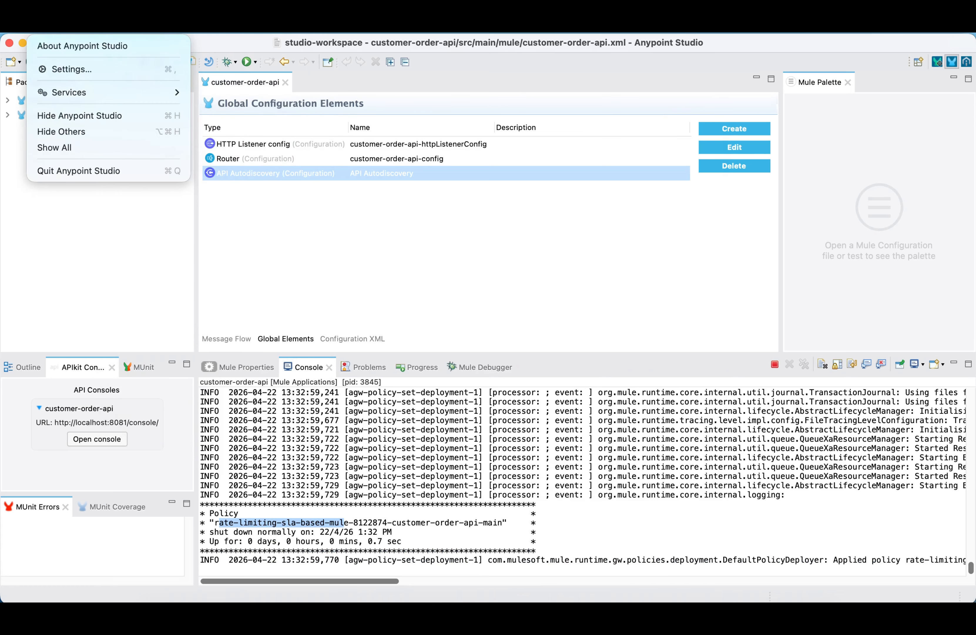
pyautogui.click(77, 69)
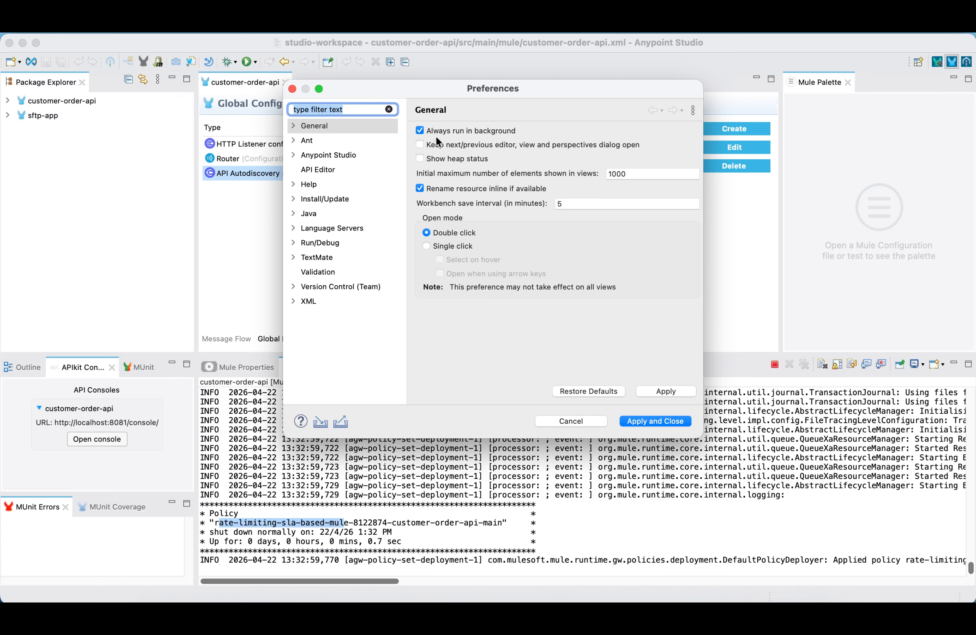
pyautogui.click(293, 156)
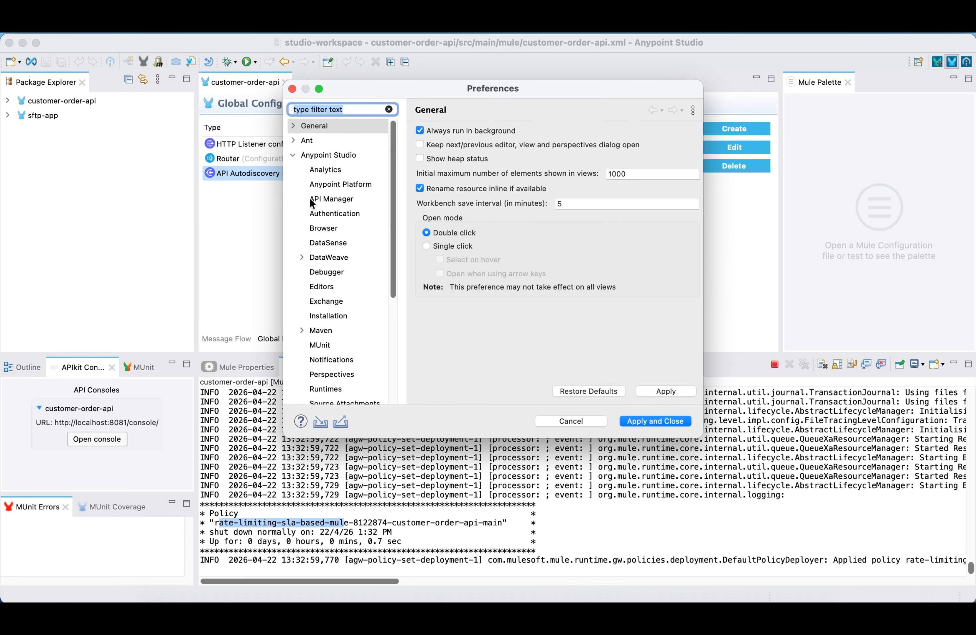
pyautogui.click(330, 185)
pyautogui.click(345, 200)
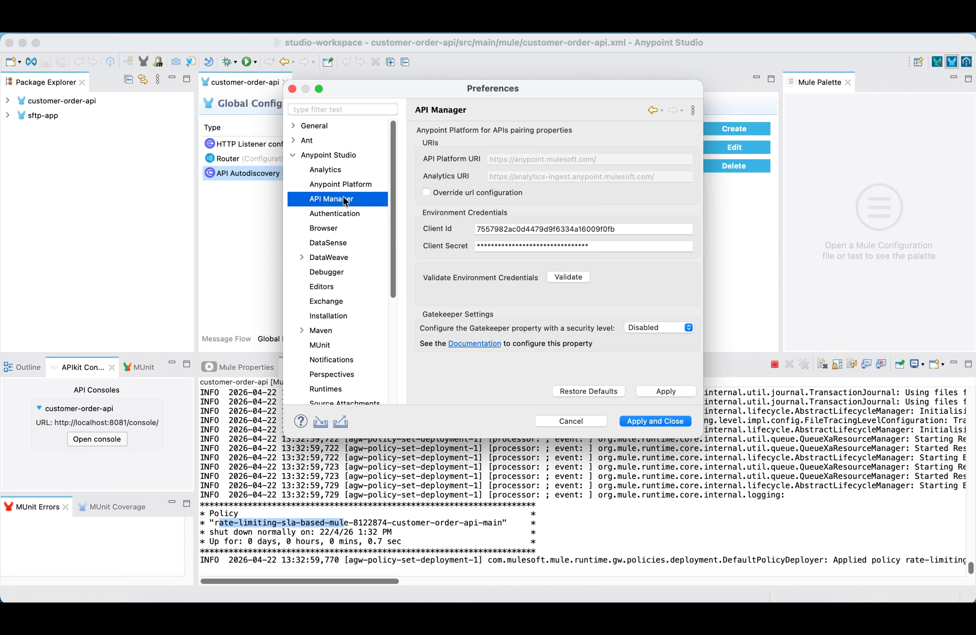
pyautogui.moveTo(623, 229); pyautogui.dragTo(446, 230)
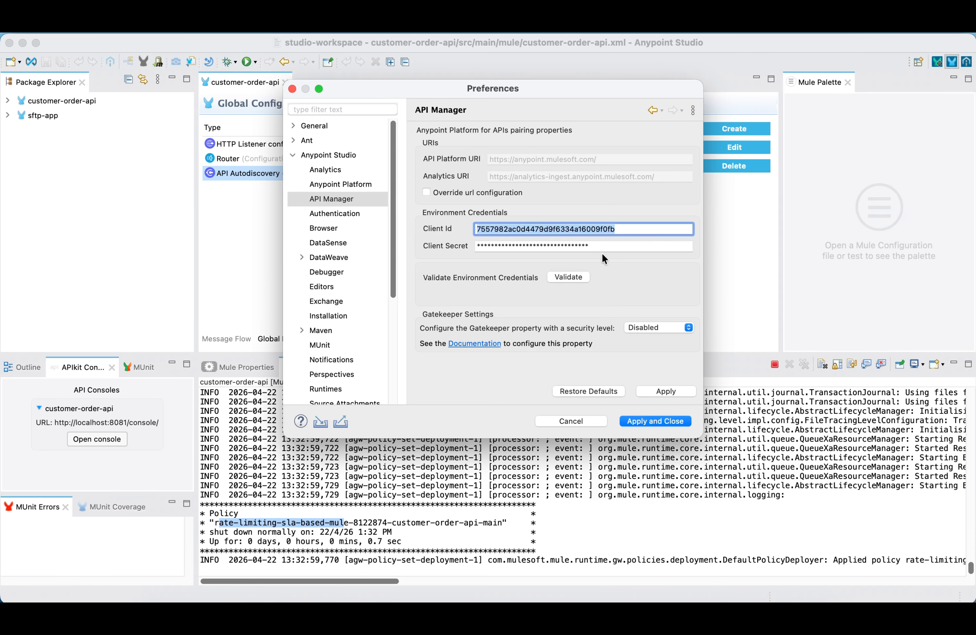
pyautogui.moveTo(597, 246); pyautogui.dragTo(456, 246)
pyautogui.click(578, 277)
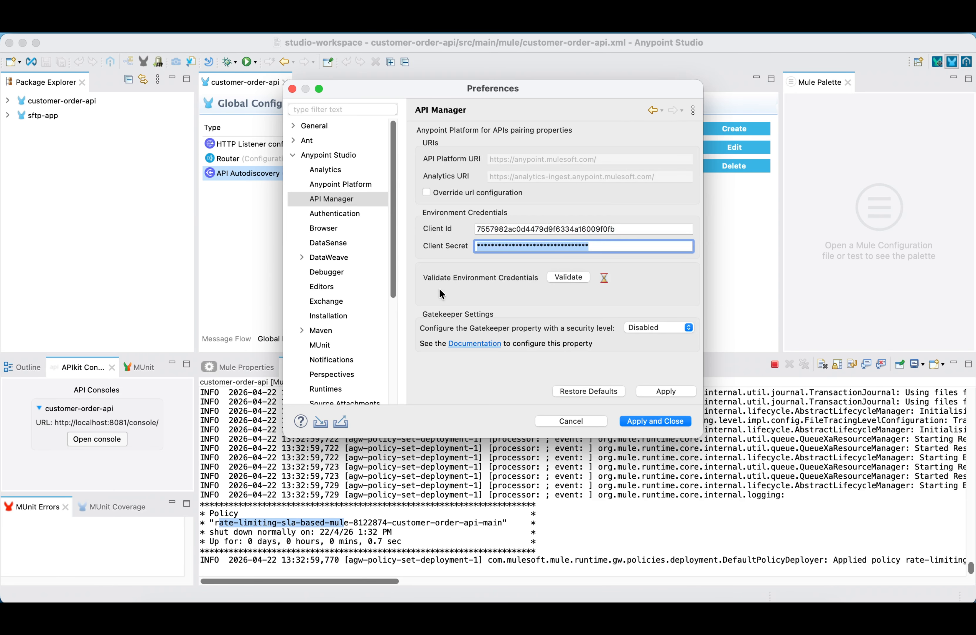
pyautogui.click(656, 421)
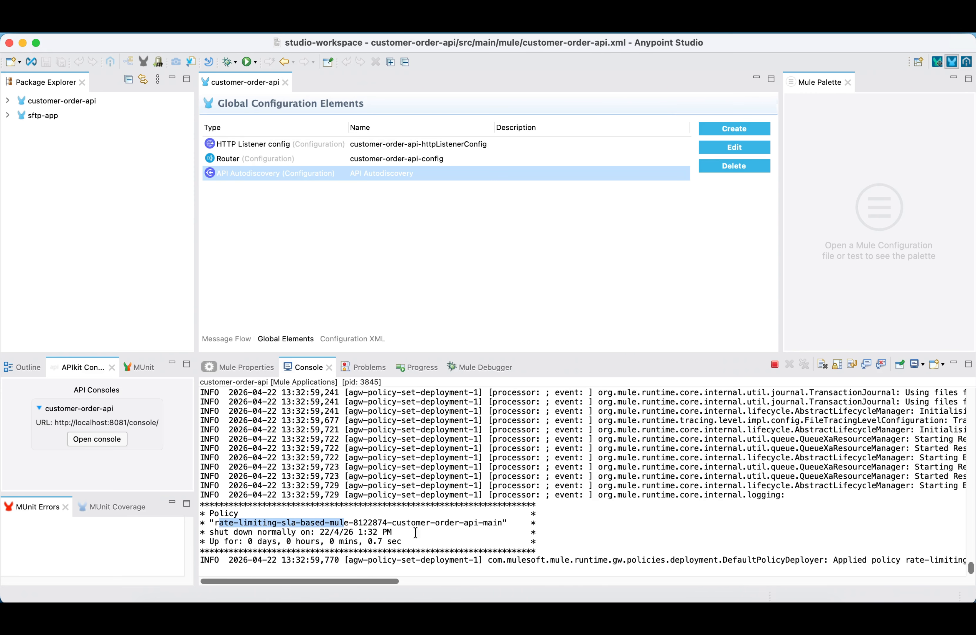
# Switch to Postman, send the GET customer request with the Silver credentials, and inspect the JSON response body
pyautogui.click(647, 609)
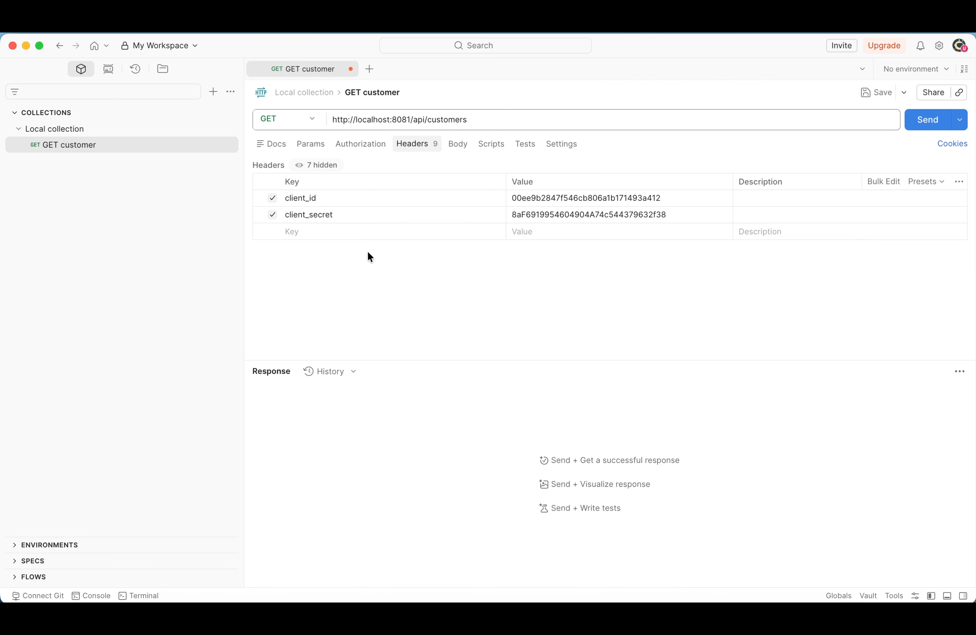
pyautogui.click(918, 124)
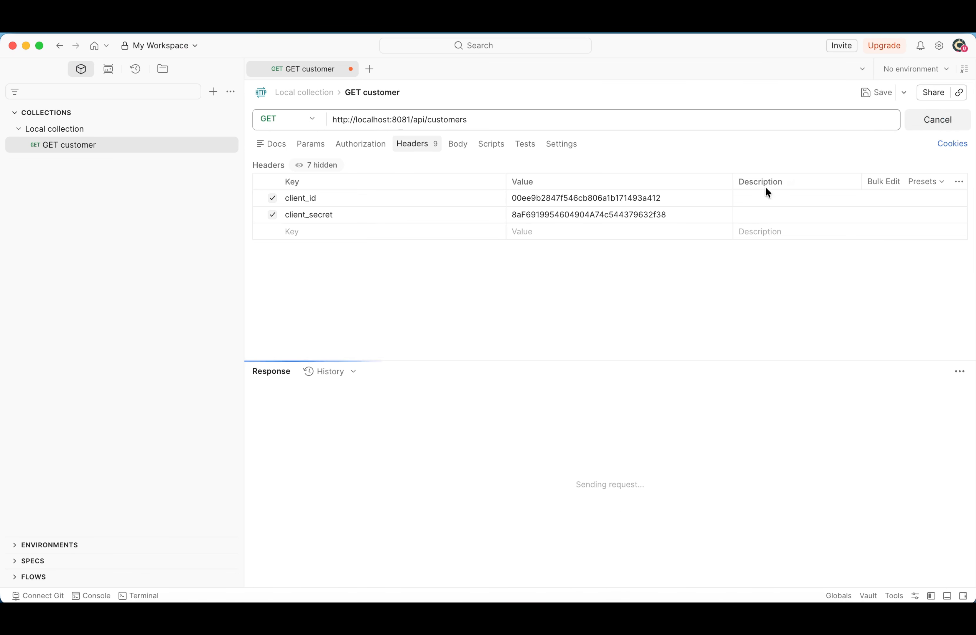
pyautogui.moveTo(344, 536); pyautogui.dragTo(281, 409)
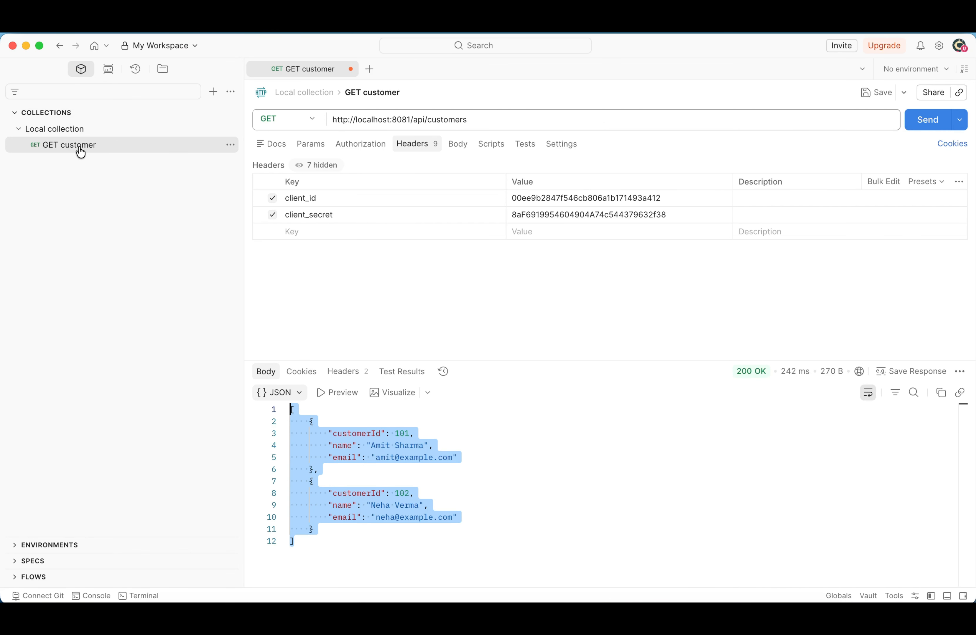
# Run the Local collection manually with 15 iterations, check the iteration status codes, and close the run results
pyautogui.click(77, 130)
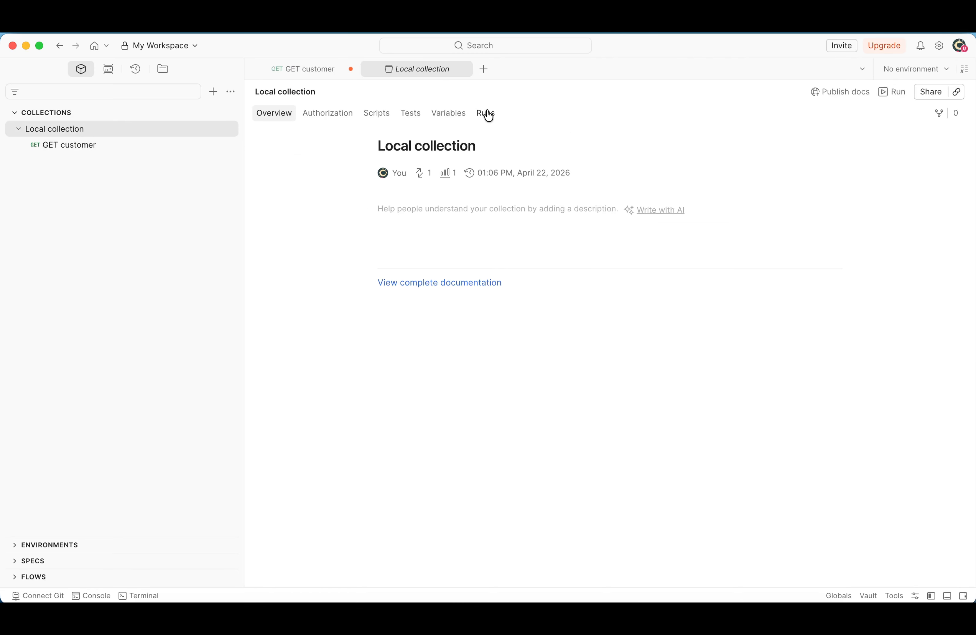
pyautogui.click(488, 116)
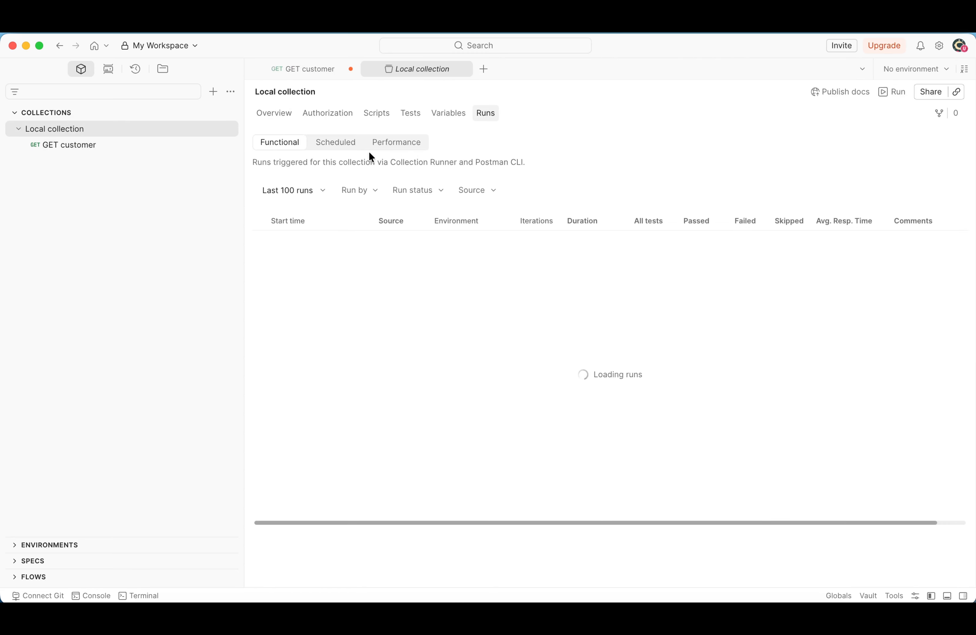
pyautogui.click(893, 92)
pyautogui.click(651, 229)
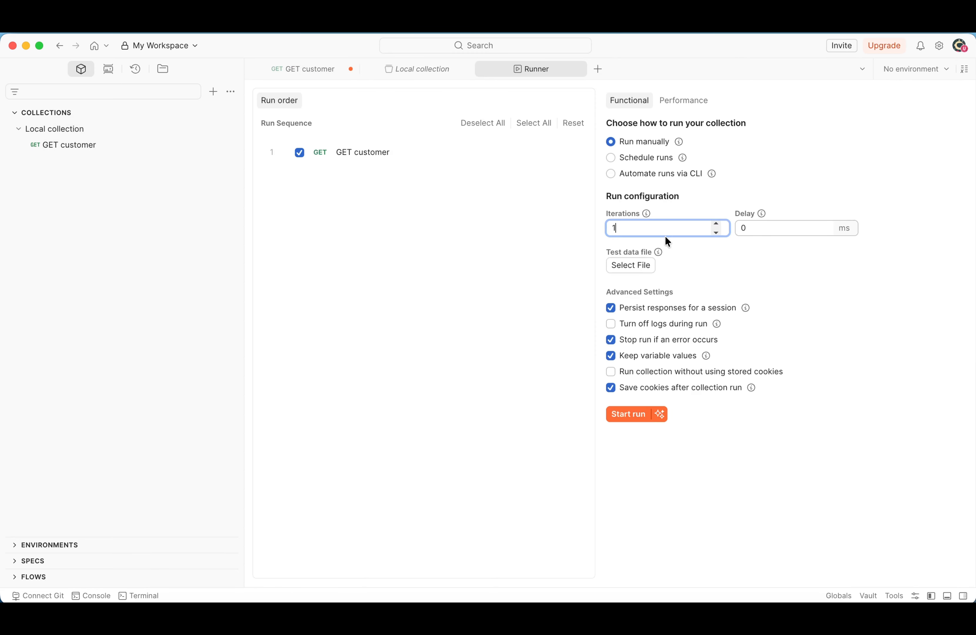
pyautogui.write('5')
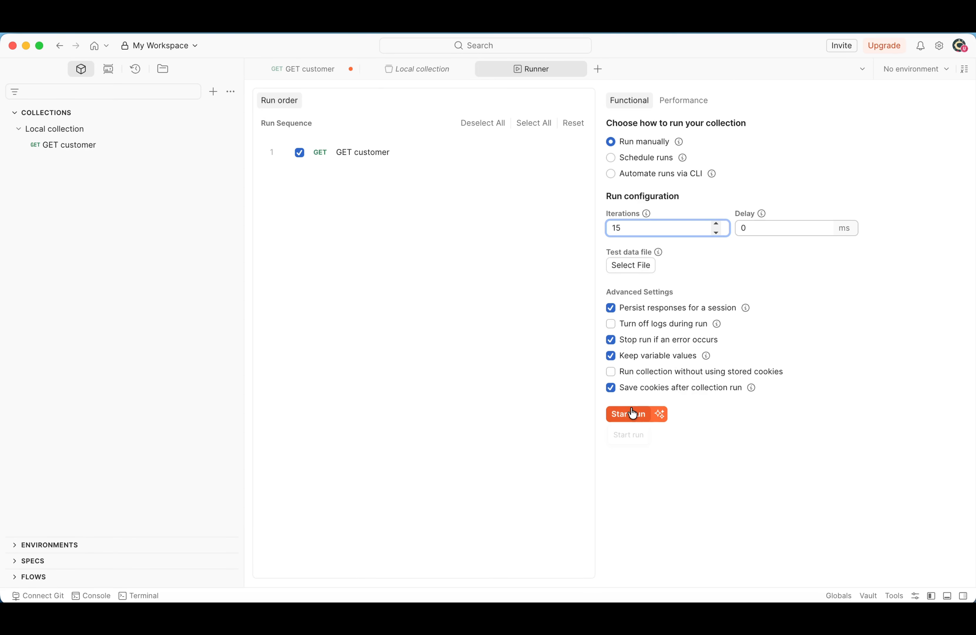
pyautogui.click(631, 417)
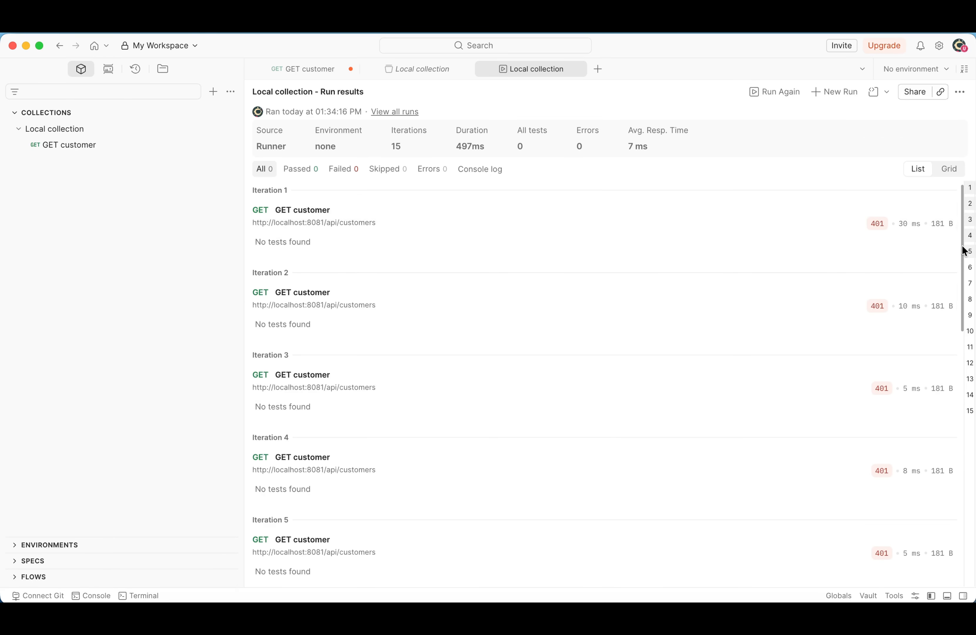
pyautogui.moveTo(964, 241); pyautogui.dragTo(872, 145)
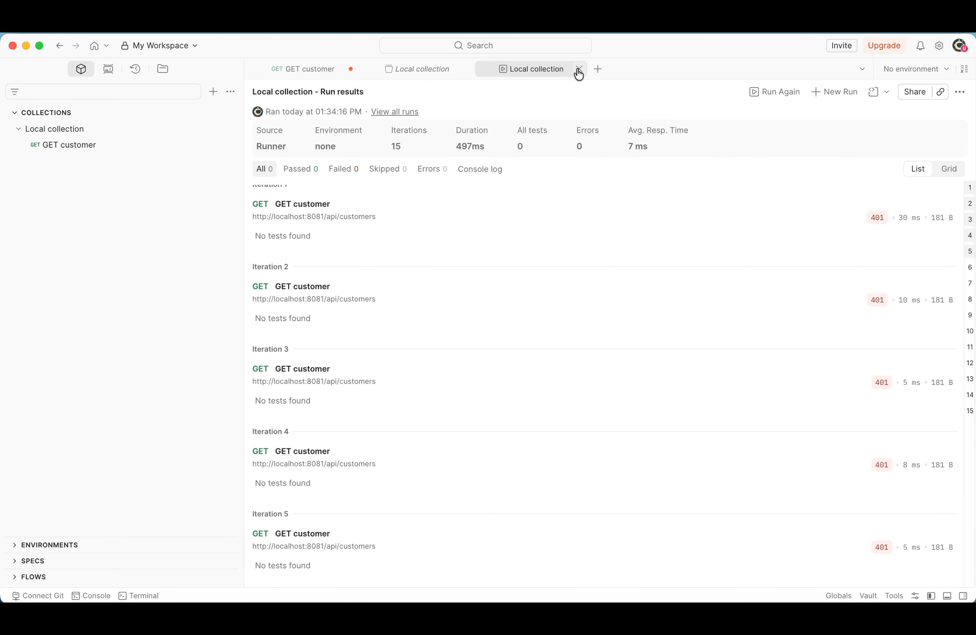
pyautogui.click(578, 70)
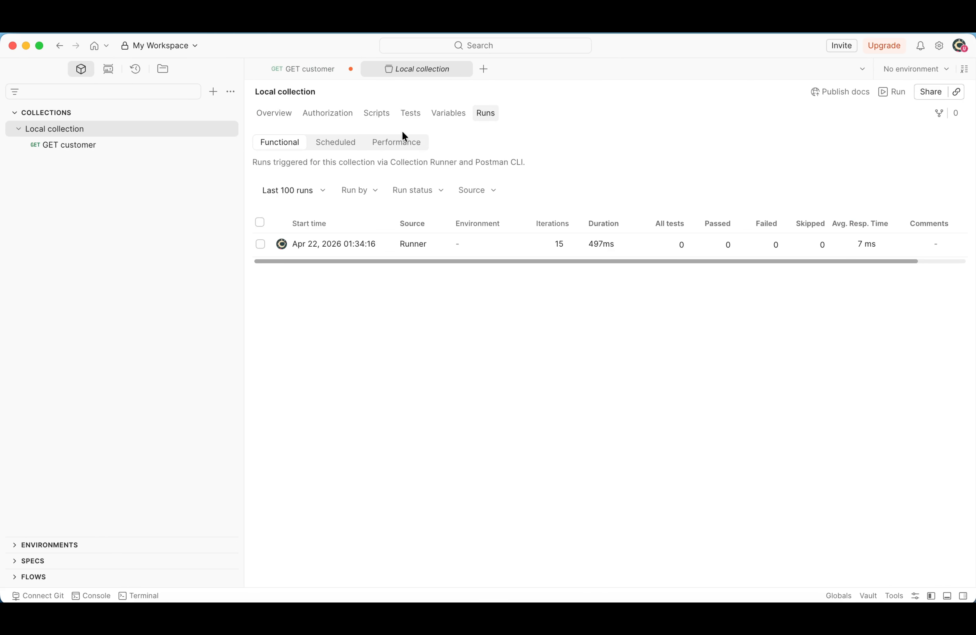
# Save the GET customer request with its credential headers and run the Local collection manually again with 15 iterations
pyautogui.click(325, 69)
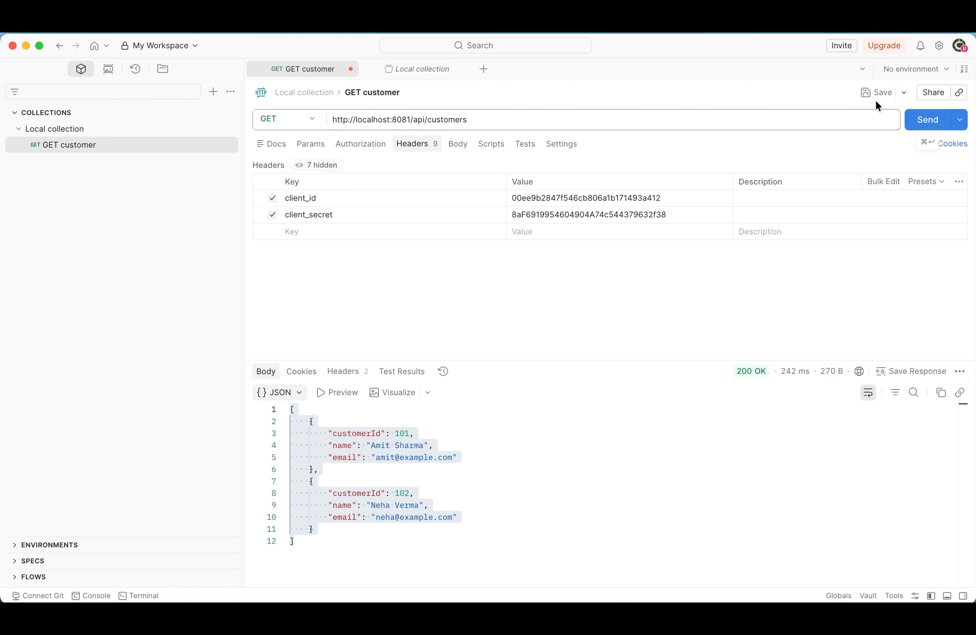
pyautogui.click(866, 99)
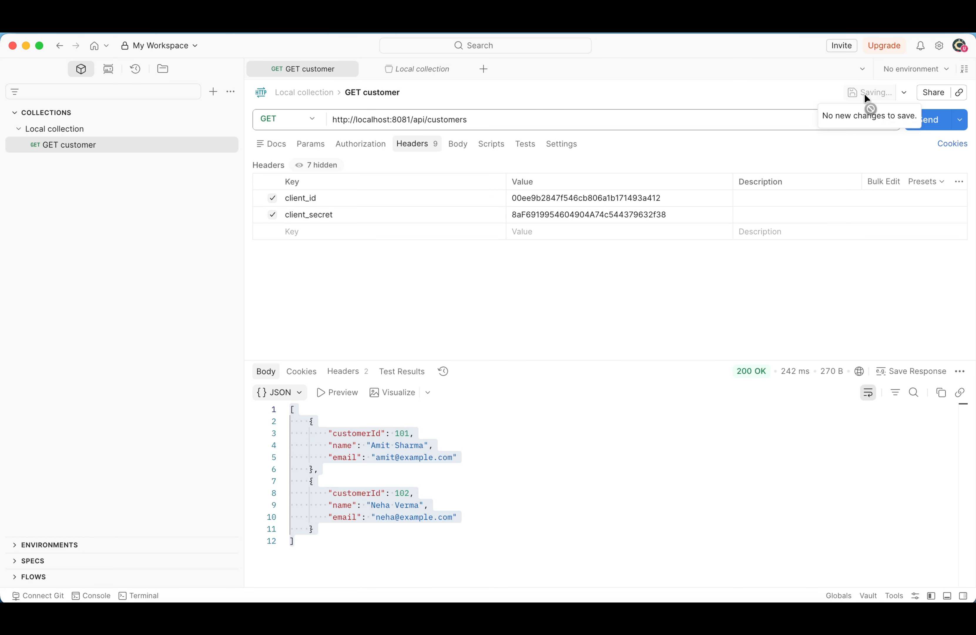
pyautogui.click(87, 132)
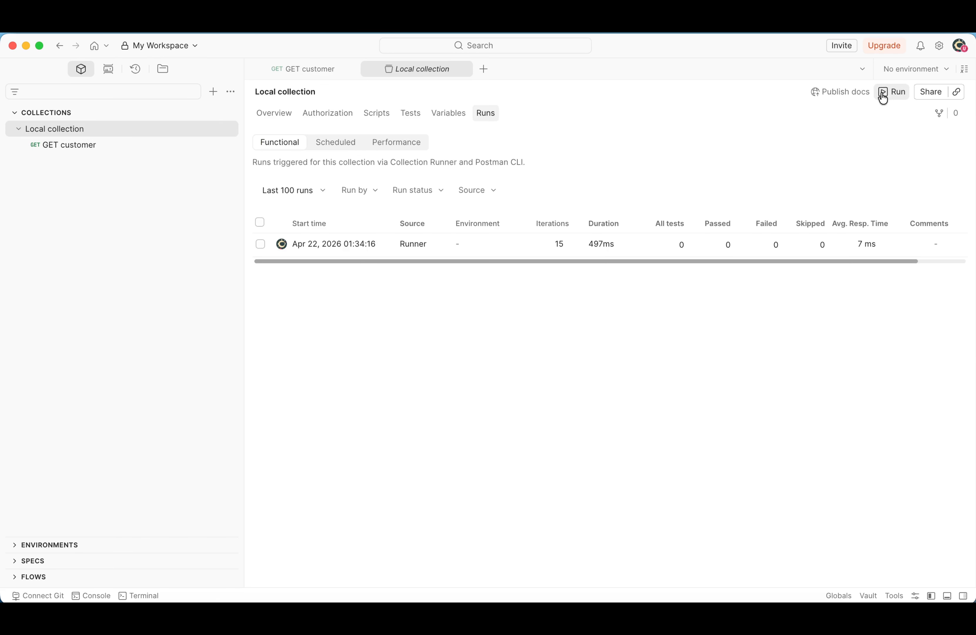
pyautogui.click(891, 91)
pyautogui.click(651, 228)
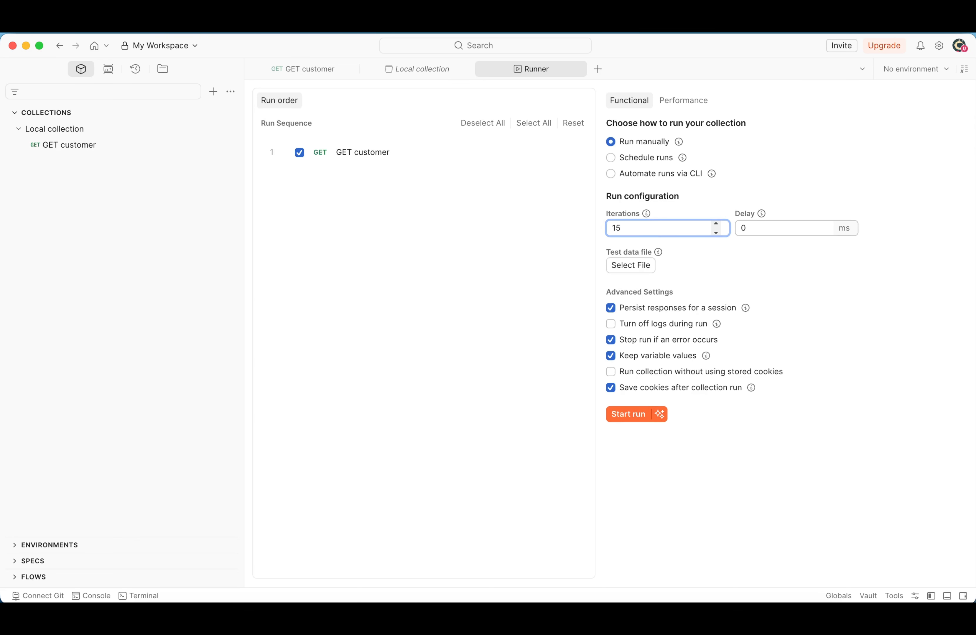
pyautogui.click(626, 414)
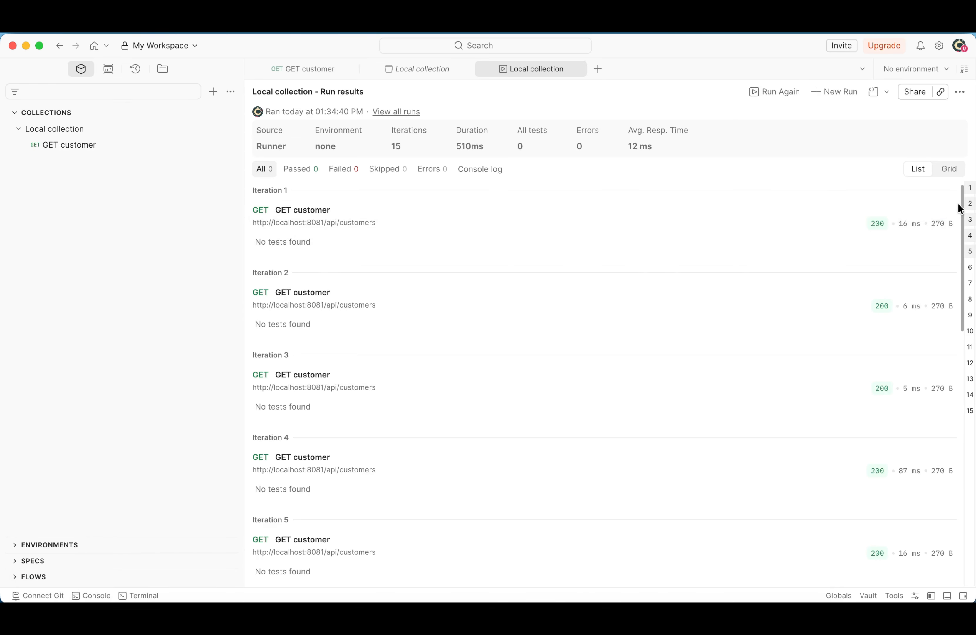
# Examine the response status codes across all iterations of the Silver run, including the status details of iteration 10
pyautogui.scroll(-15, 261, 198)
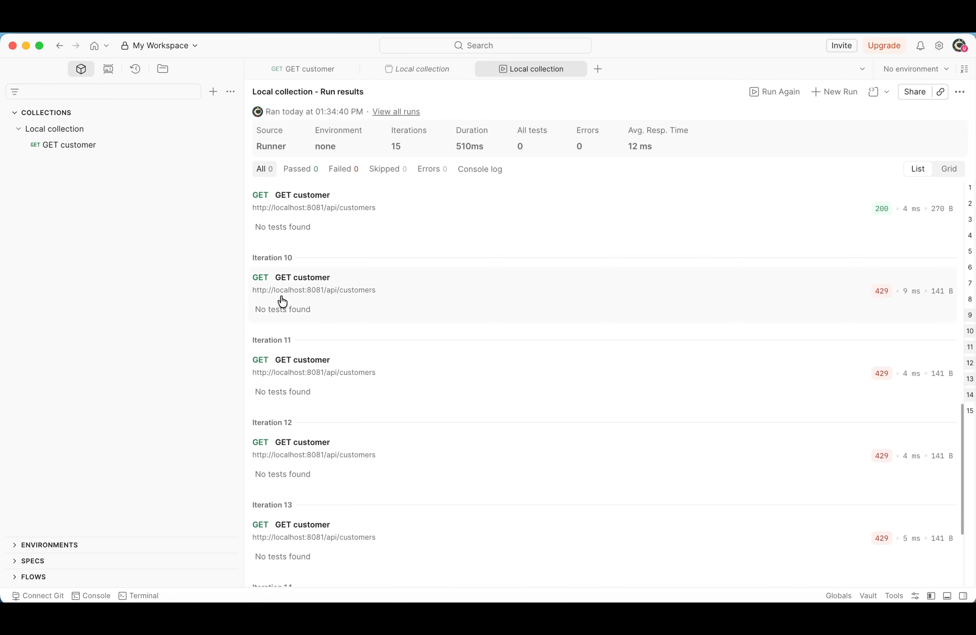
pyautogui.scroll(1, 280, 297)
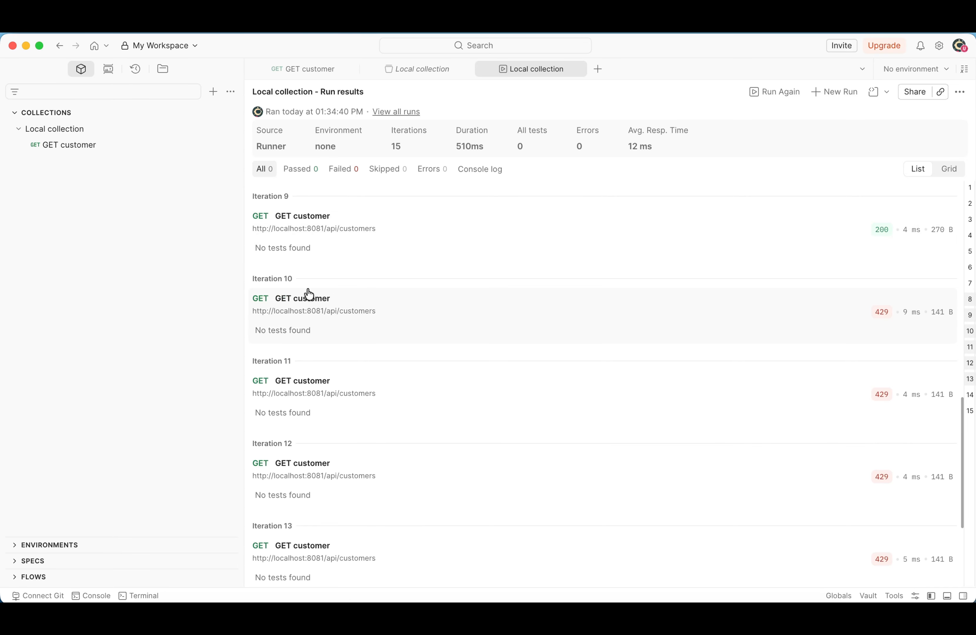
pyautogui.scroll(-1, 326, 303)
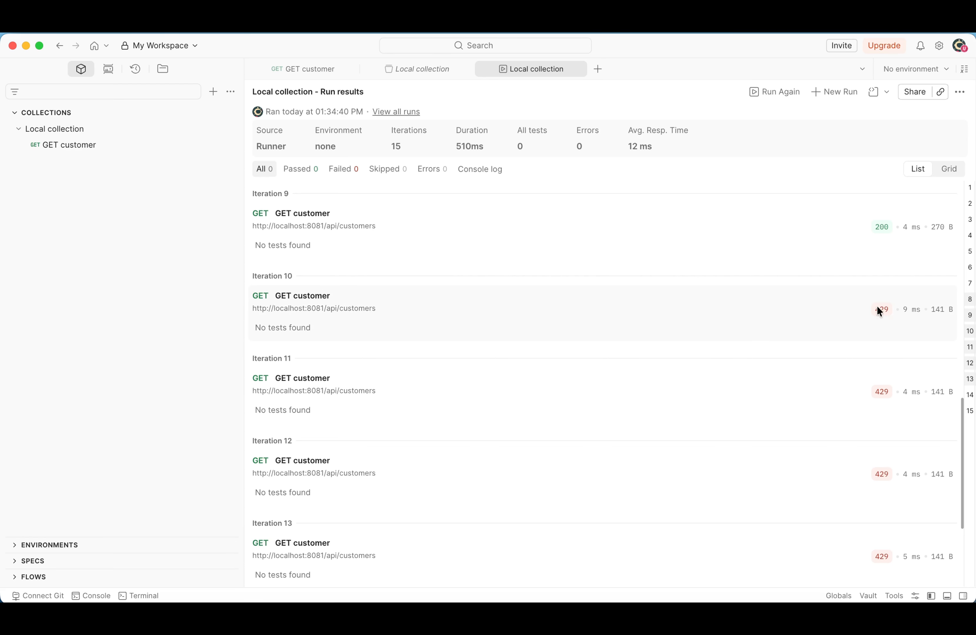
pyautogui.moveTo(881, 309)
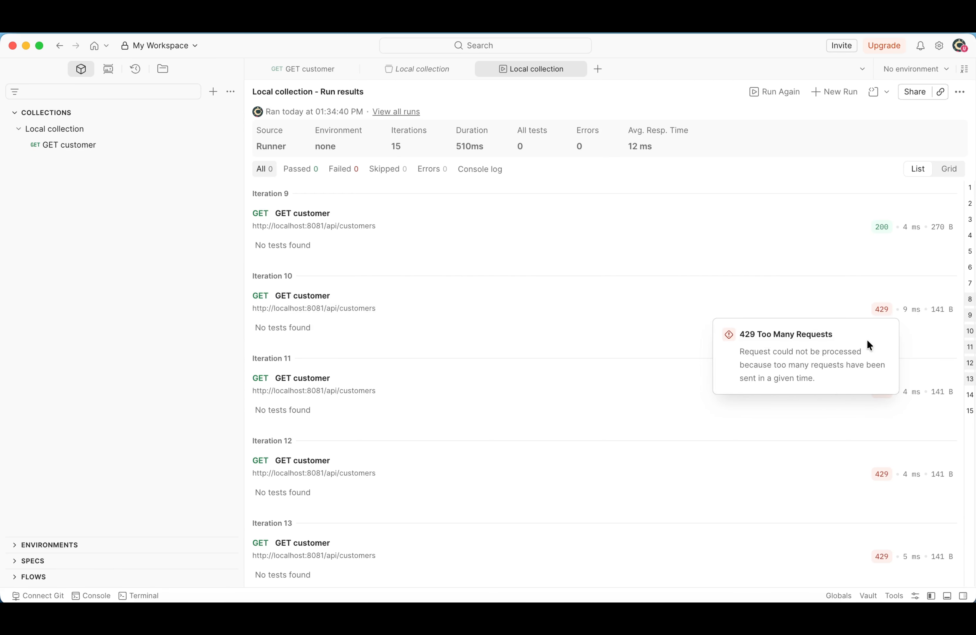
pyautogui.scroll(5, 577, 260)
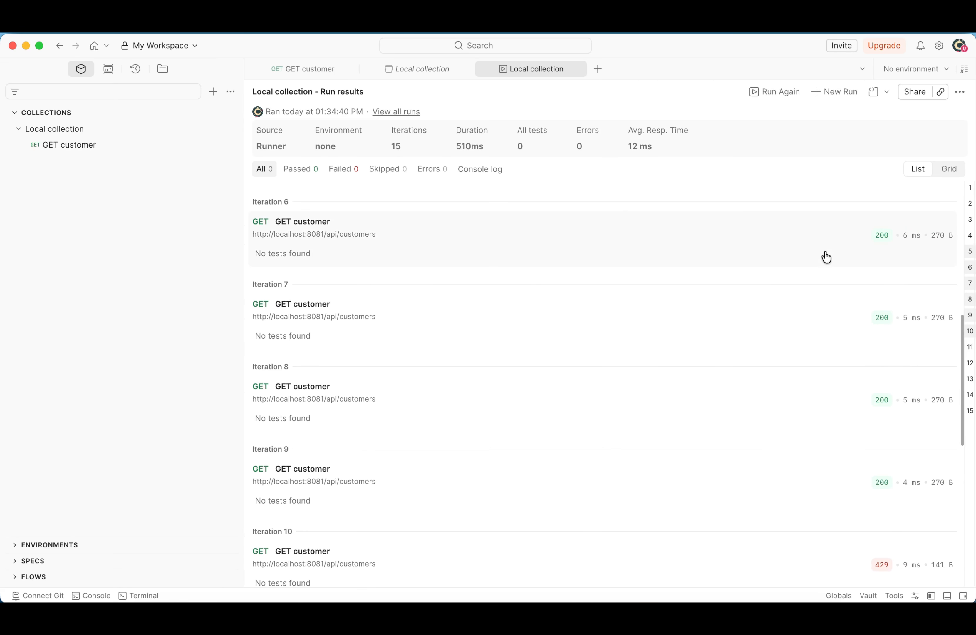
pyautogui.scroll(10, 811, 259)
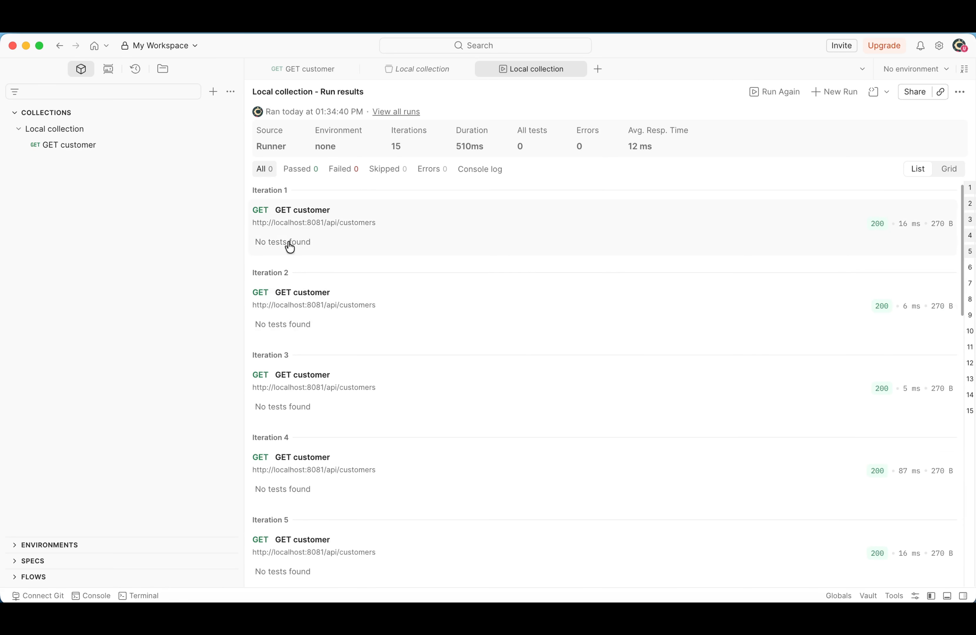
pyautogui.scroll(-12, 290, 246)
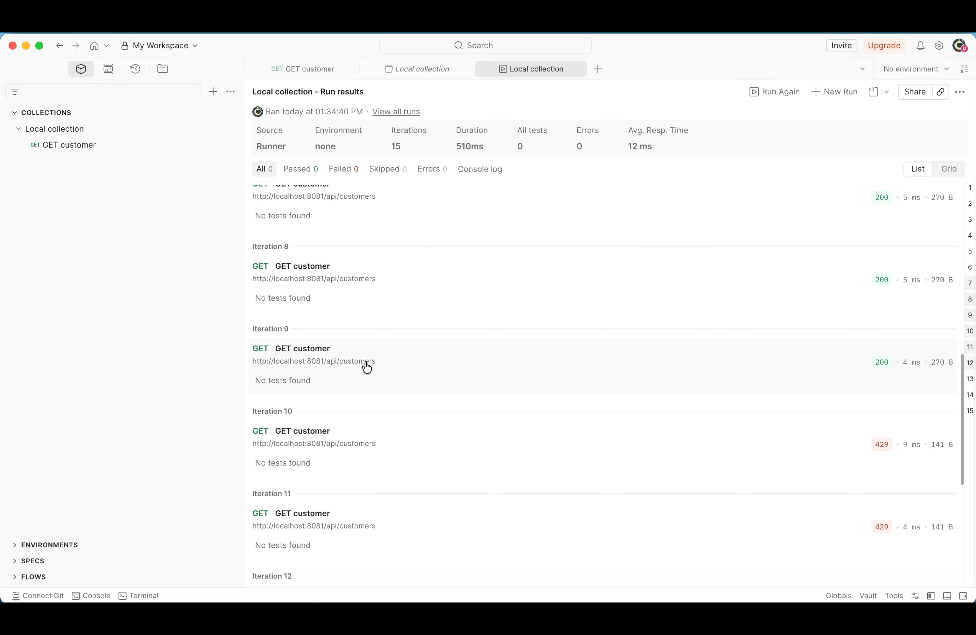
pyautogui.moveTo(883, 445)
# Copy the client ID of the customer order dev SLA Gold application from Exchange and paste it as the client_id header value in Postman
pyautogui.click(303, 68)
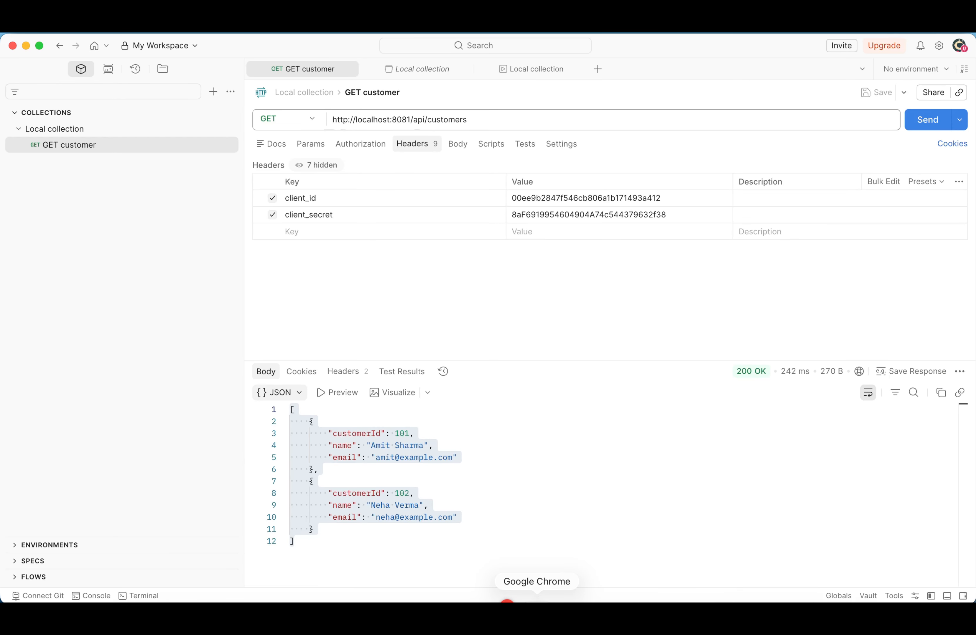
pyautogui.click(536, 608)
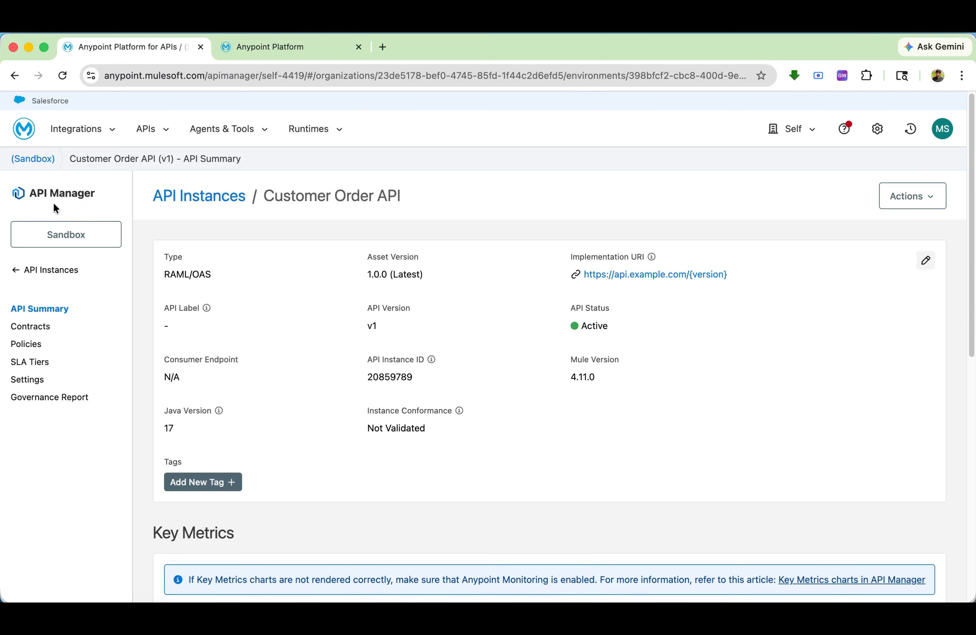
pyautogui.click(302, 46)
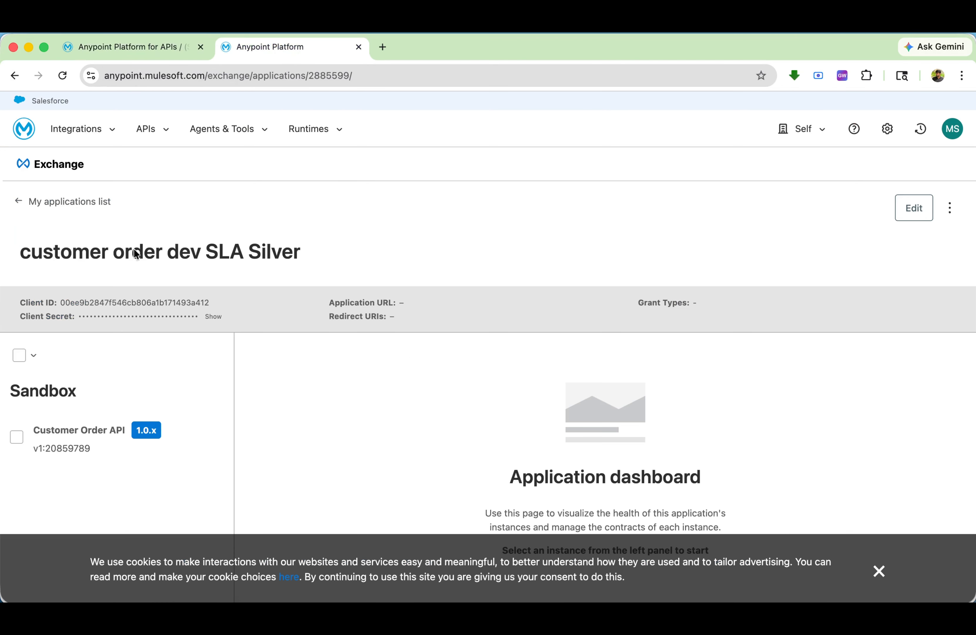
pyautogui.click(41, 202)
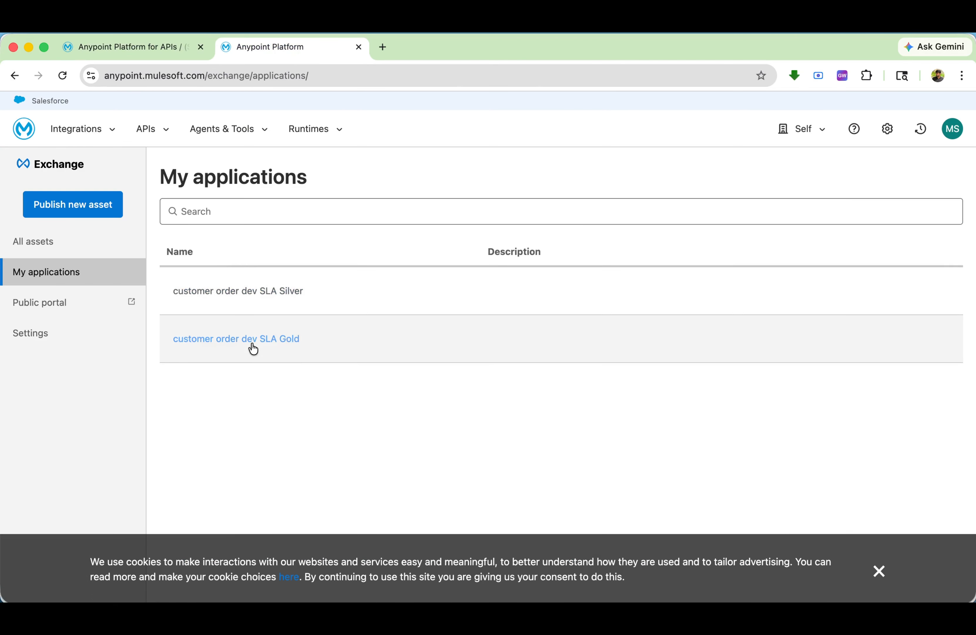
pyautogui.click(253, 346)
pyautogui.click(214, 303)
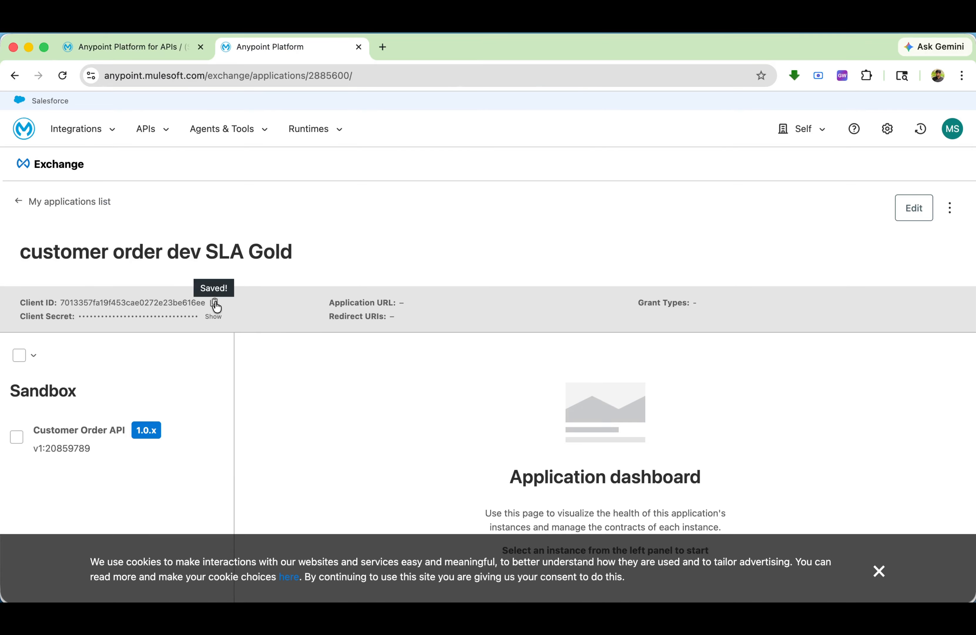
pyautogui.click(640, 597)
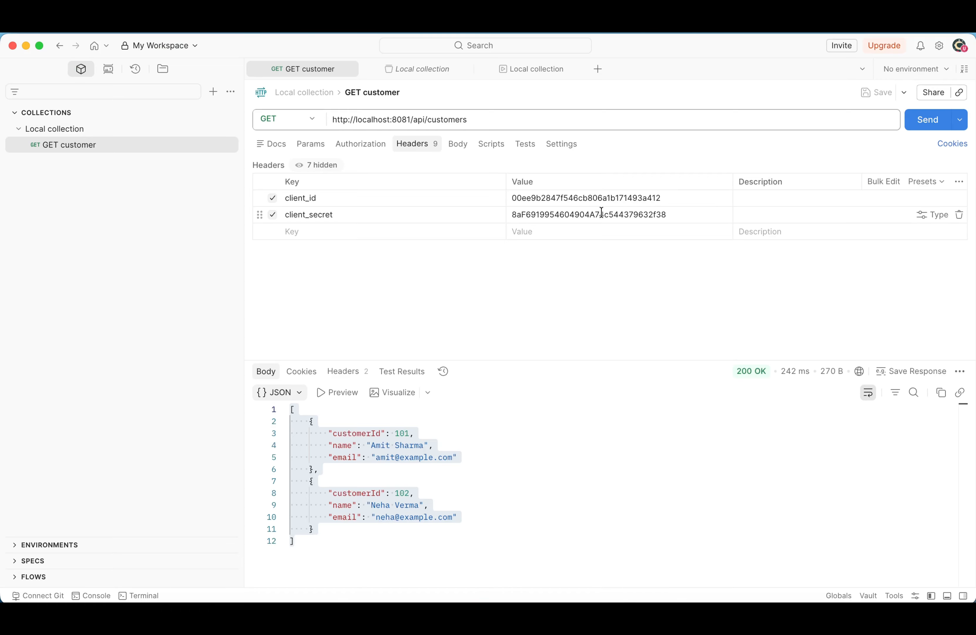
pyautogui.click(616, 198)
pyautogui.doubleClick(617, 198)
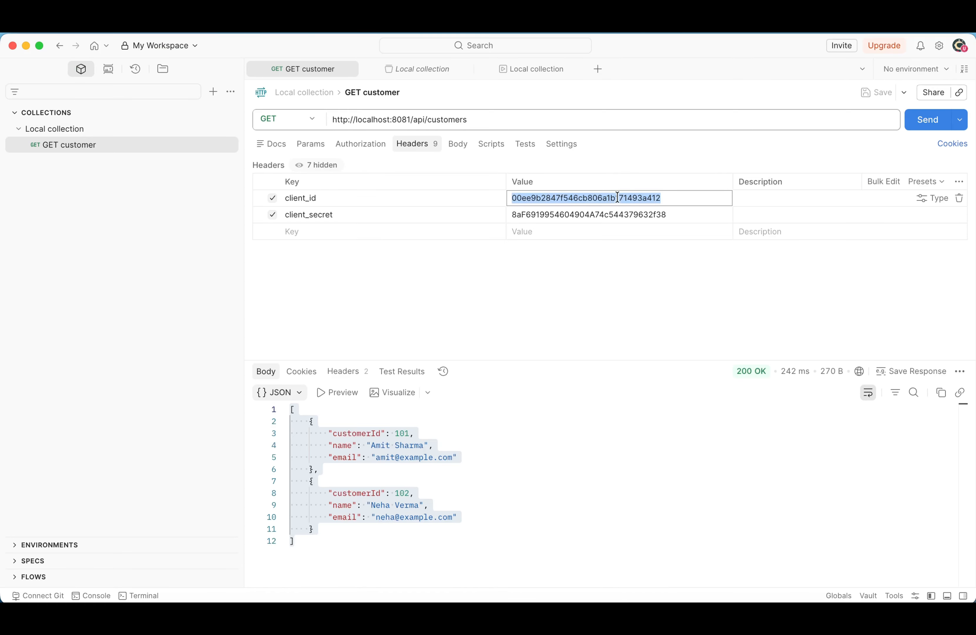
pyautogui.press('super+v')
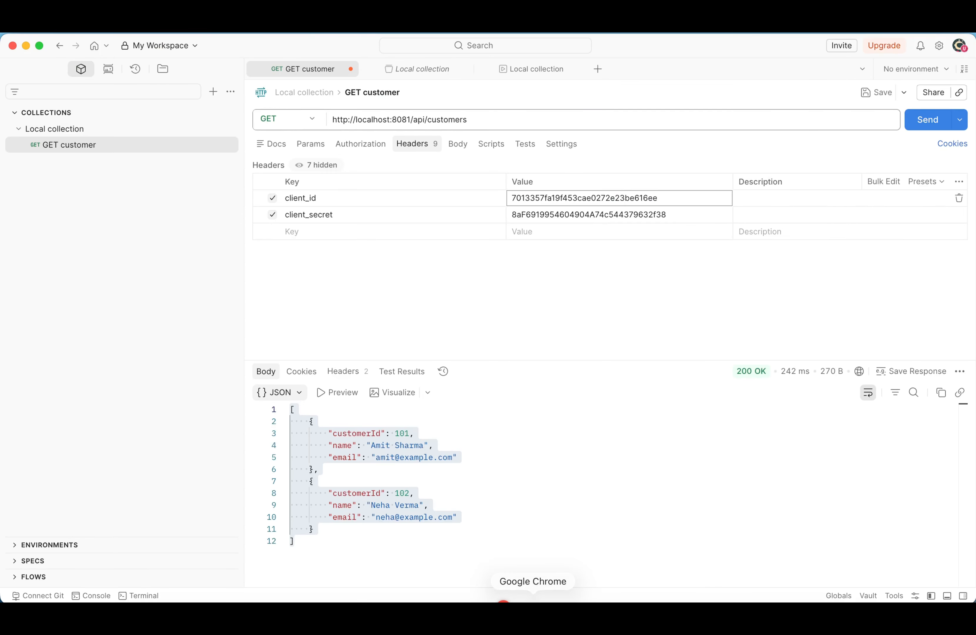
# Copy the Gold application's client secret from Exchange into Postman's client_secret header value, send the GET customer request, and inspect the response body
pyautogui.click(544, 596)
pyautogui.click(230, 316)
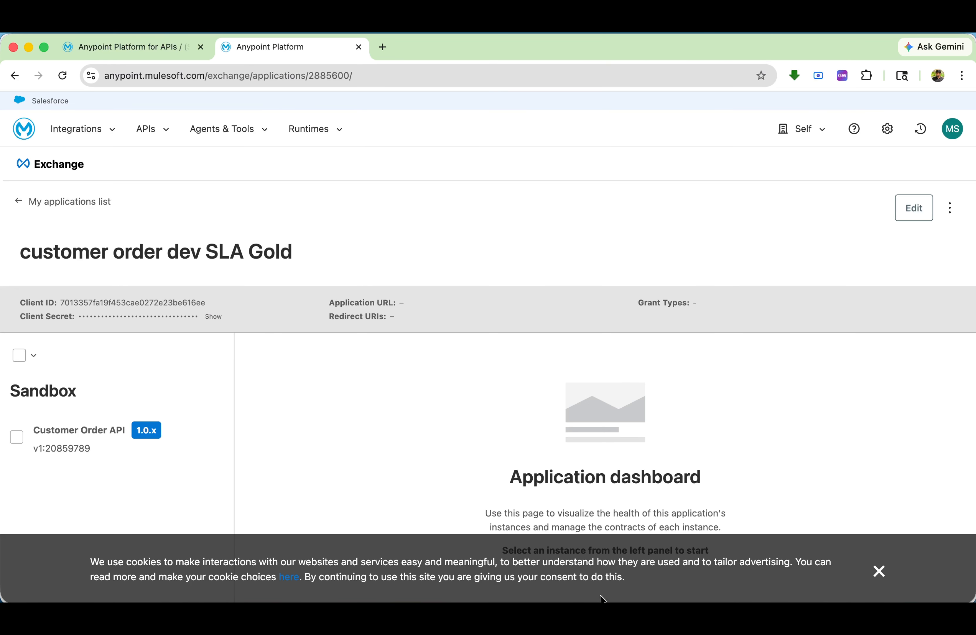
pyautogui.click(645, 597)
pyautogui.click(554, 218)
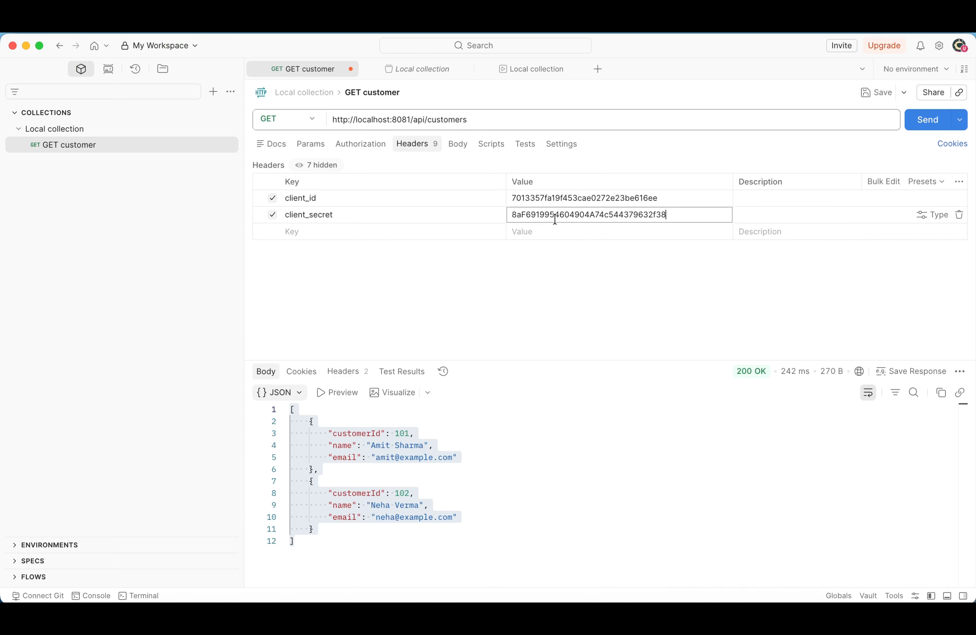
pyautogui.press('super+a')
pyautogui.press('super+v')
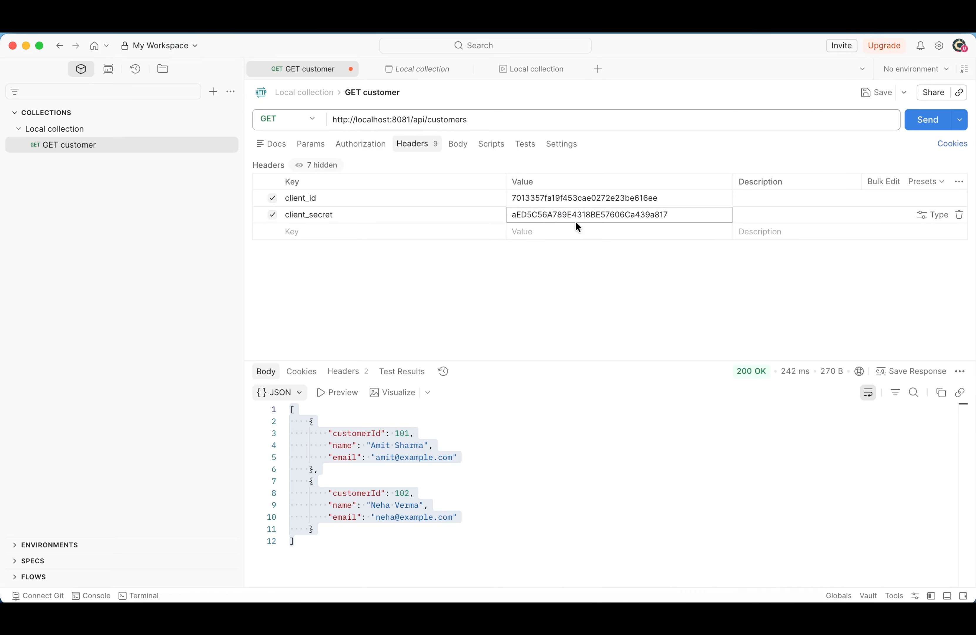
pyautogui.click(927, 119)
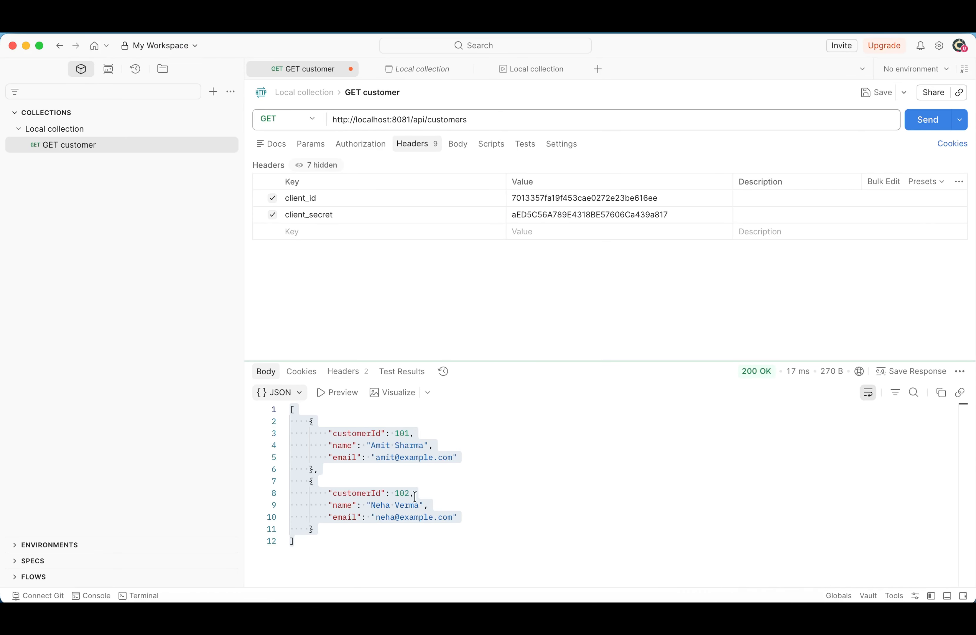
pyautogui.moveTo(358, 532); pyautogui.dragTo(290, 408)
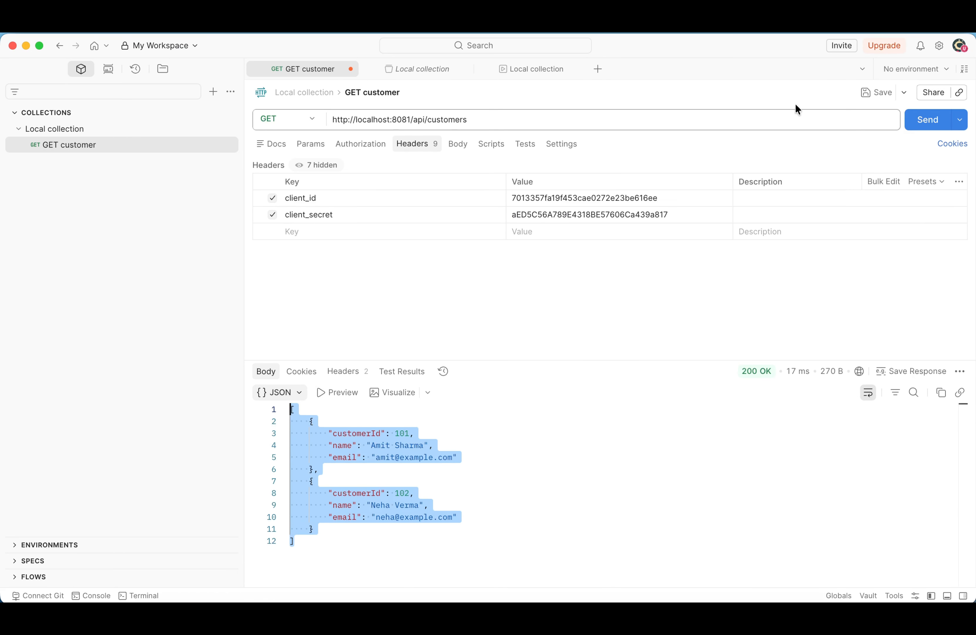
# Save the GET customer request with the Gold credentials, close the old run results, and run the Local collection manually with 110 iterations
pyautogui.click(871, 93)
pyautogui.click(529, 71)
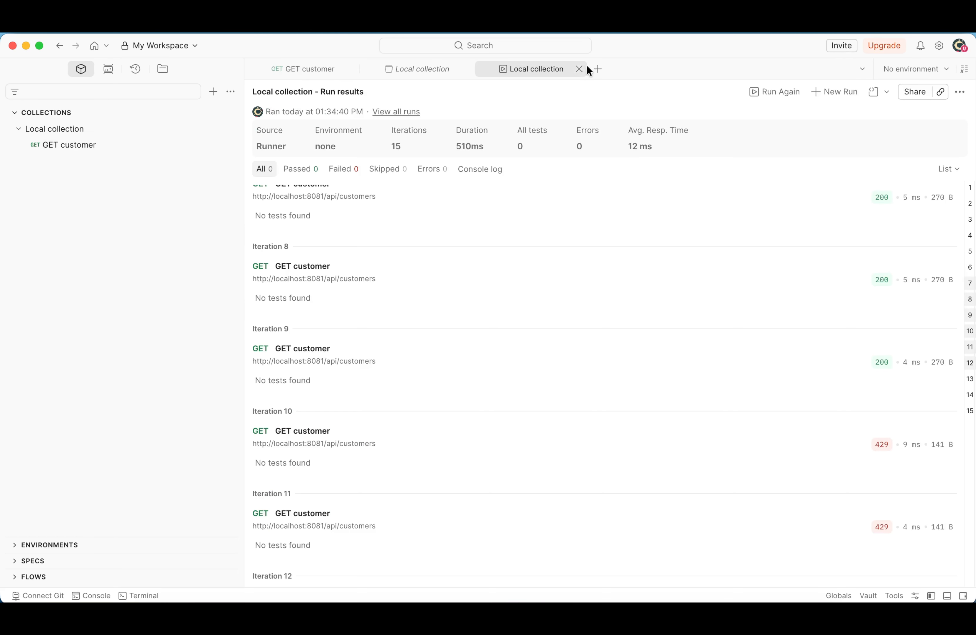
pyautogui.click(581, 70)
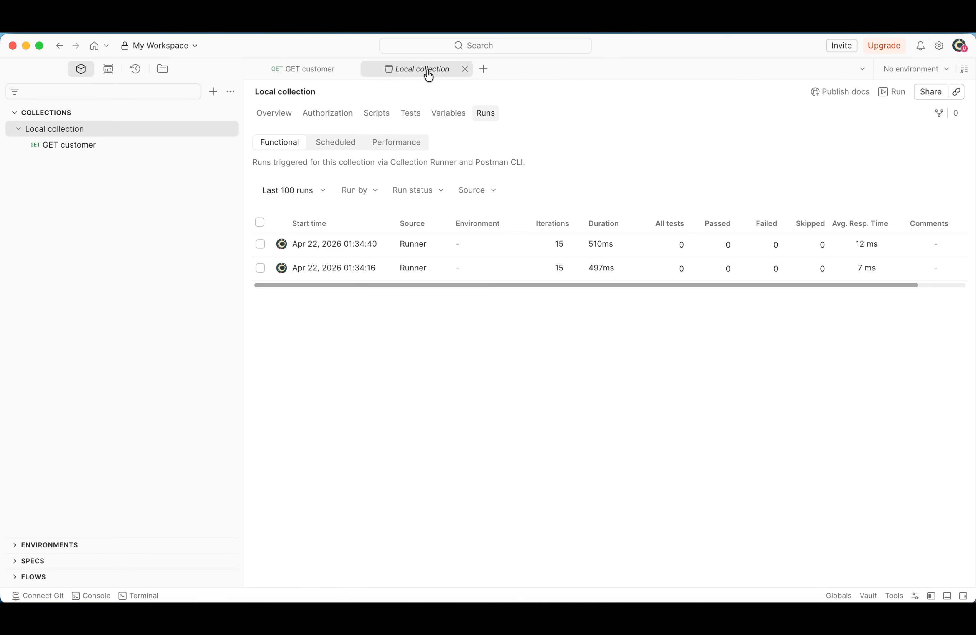
pyautogui.click(895, 92)
pyautogui.click(647, 227)
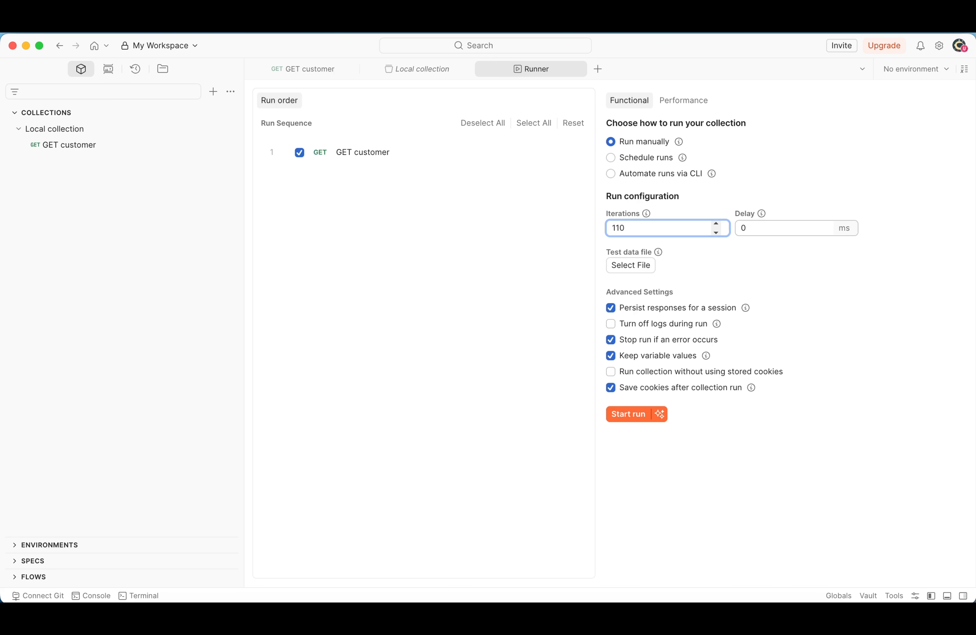
pyautogui.write('10')
pyautogui.click(627, 414)
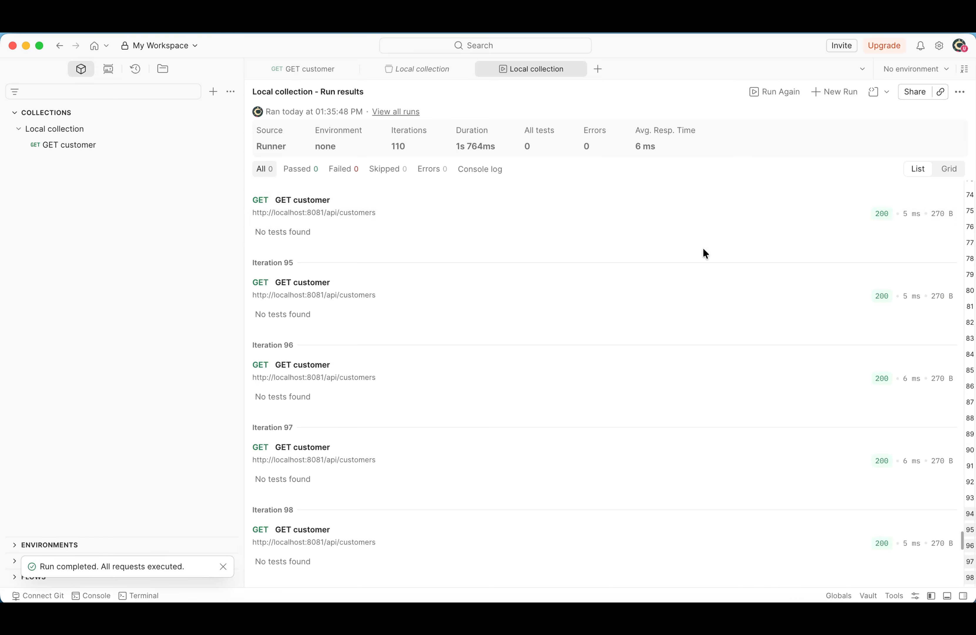
# Examine the Gold run's response status codes from iteration 1 through 110, including the status details of iterations 100 and 108
pyautogui.scroll(15, 509, 253)
pyautogui.scroll(20, 332, 243)
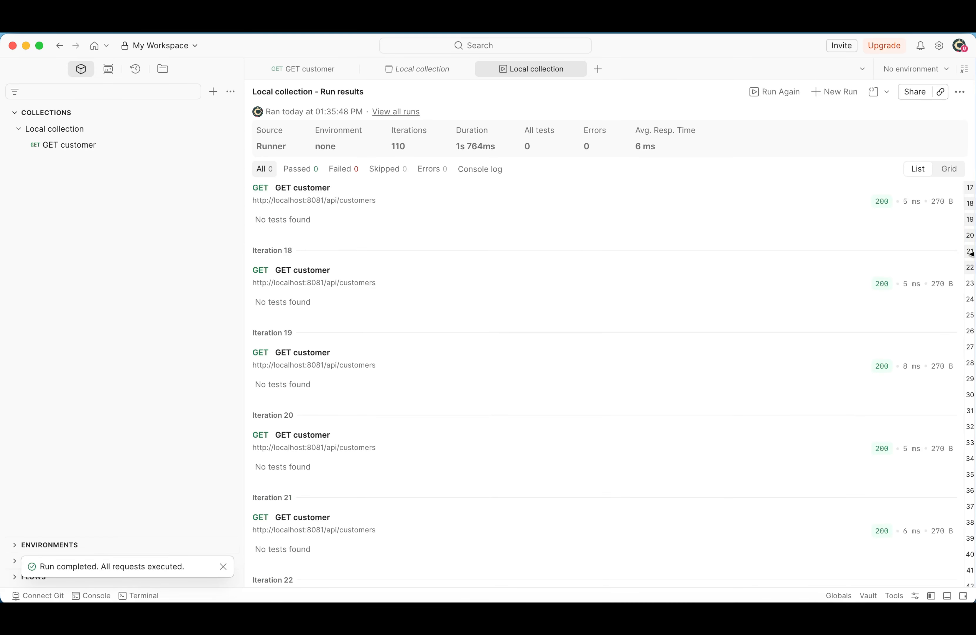
pyautogui.scroll(8, 954, 263)
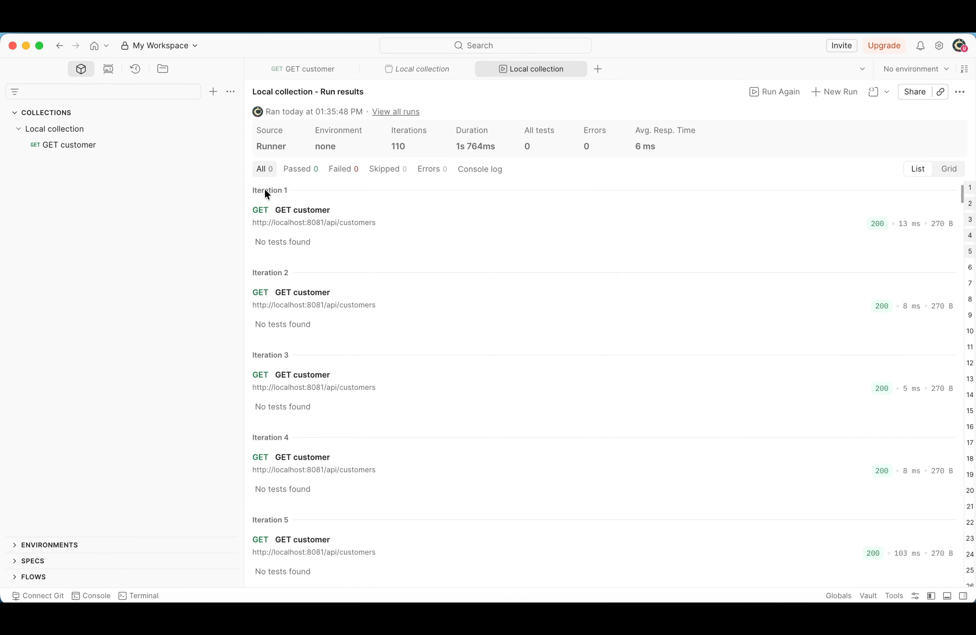
pyautogui.scroll(-20, 968, 409)
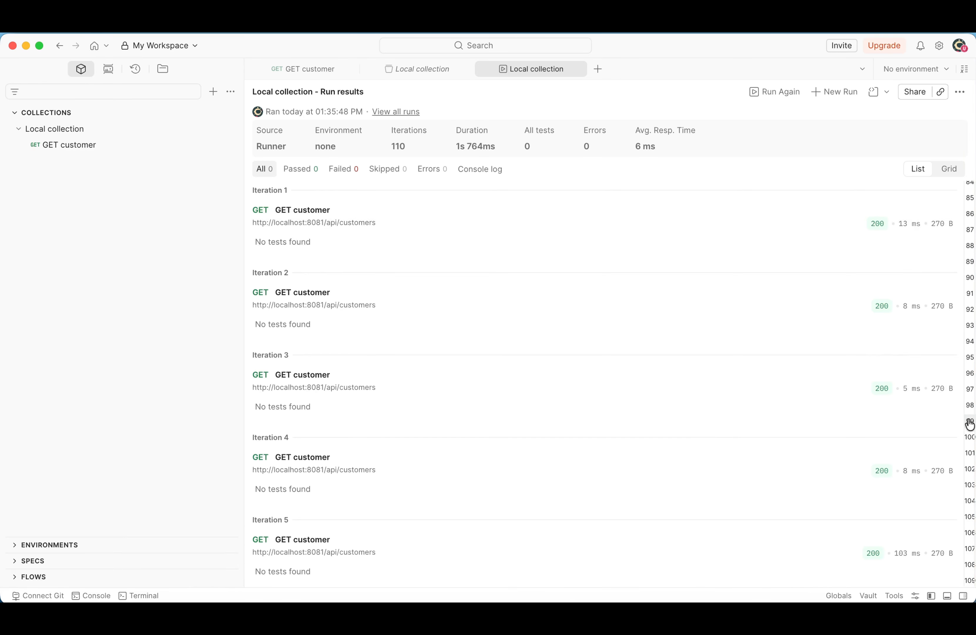
pyautogui.click(970, 421)
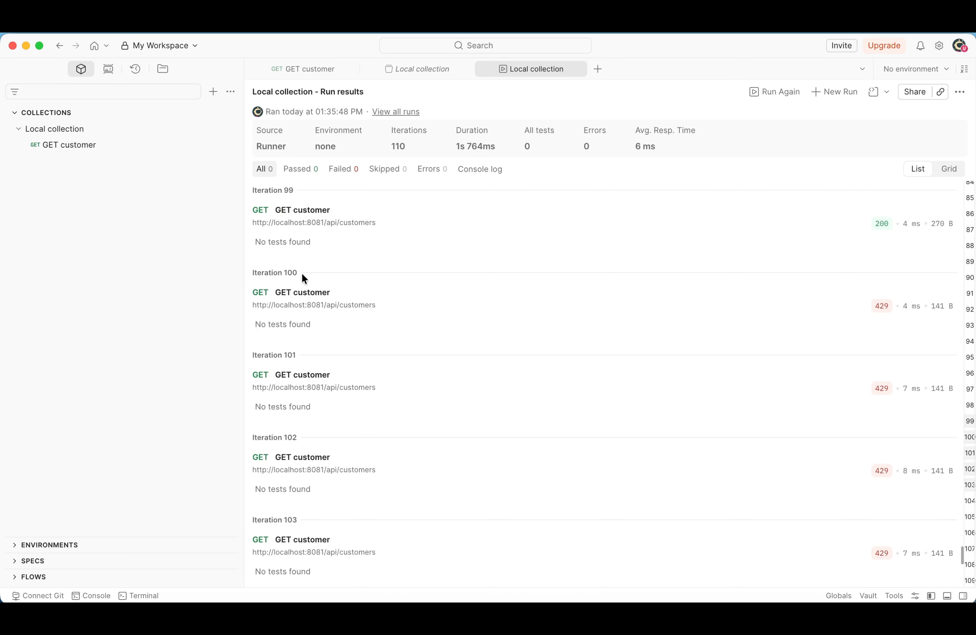
pyautogui.moveTo(882, 306)
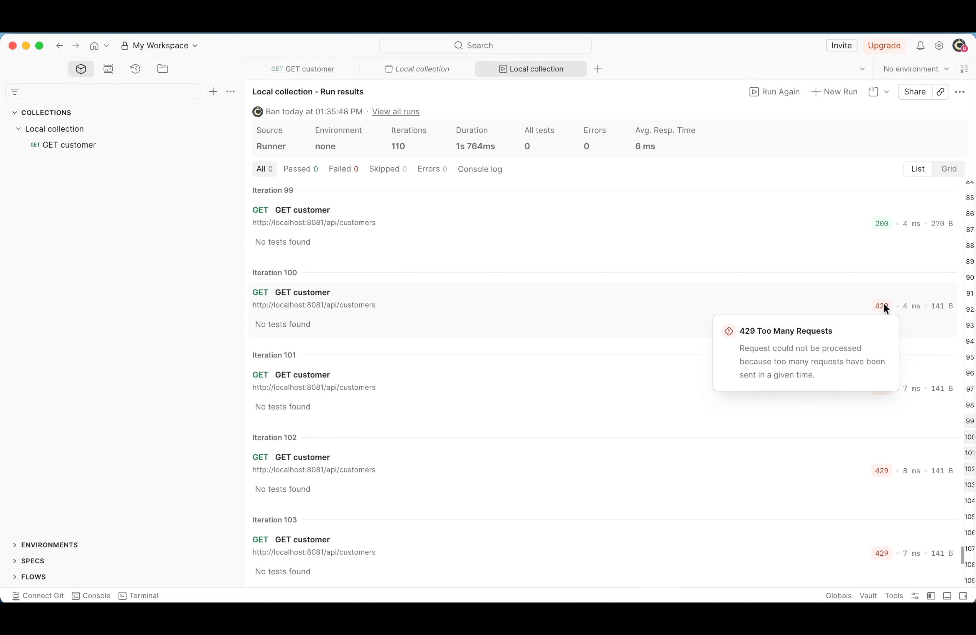
pyautogui.scroll(-10, 869, 309)
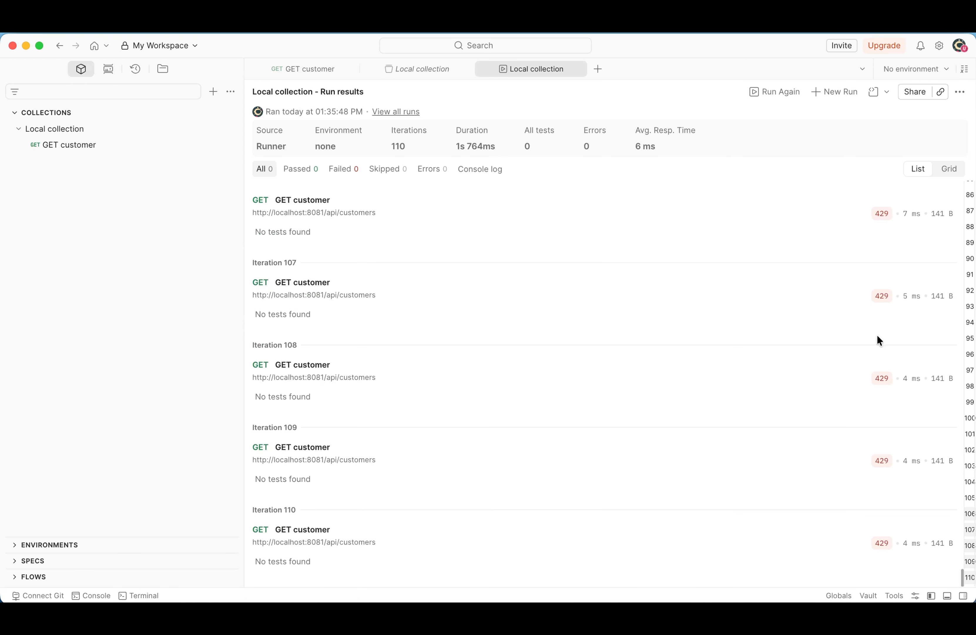
pyautogui.moveTo(883, 384)
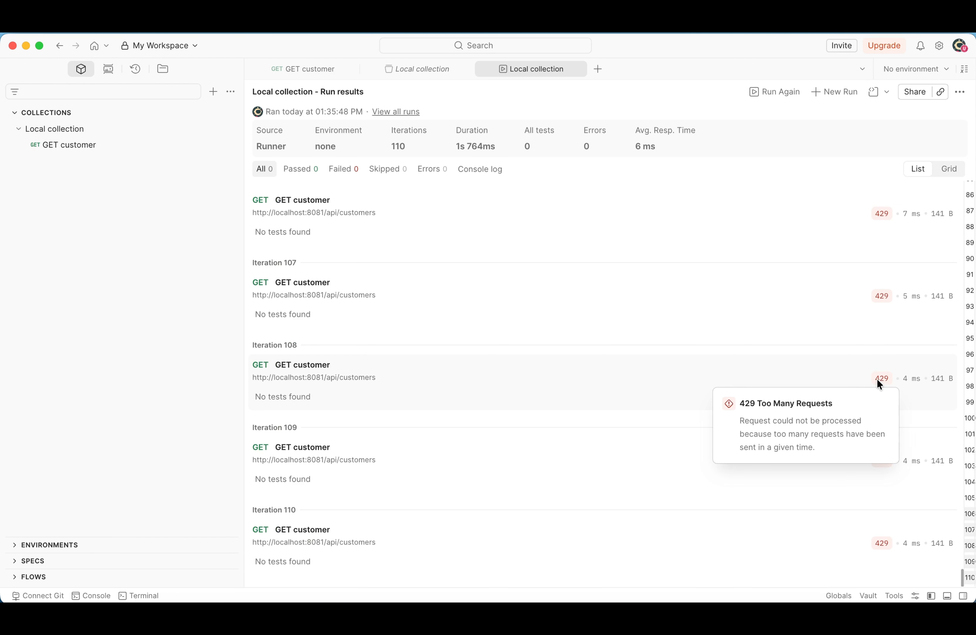